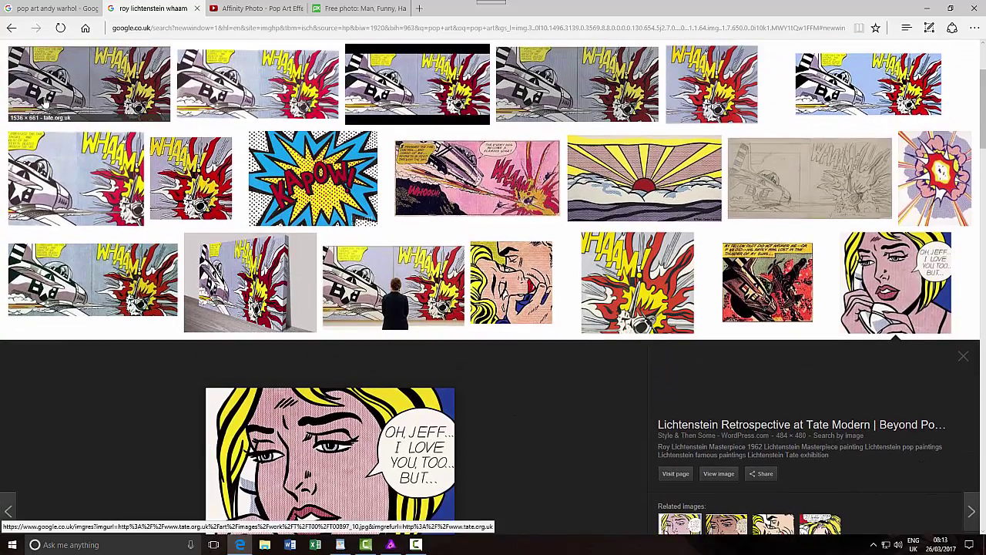
Review the YouTube pop art effect tutorial page and the Pixabay page with the funny man photo
click(258, 9)
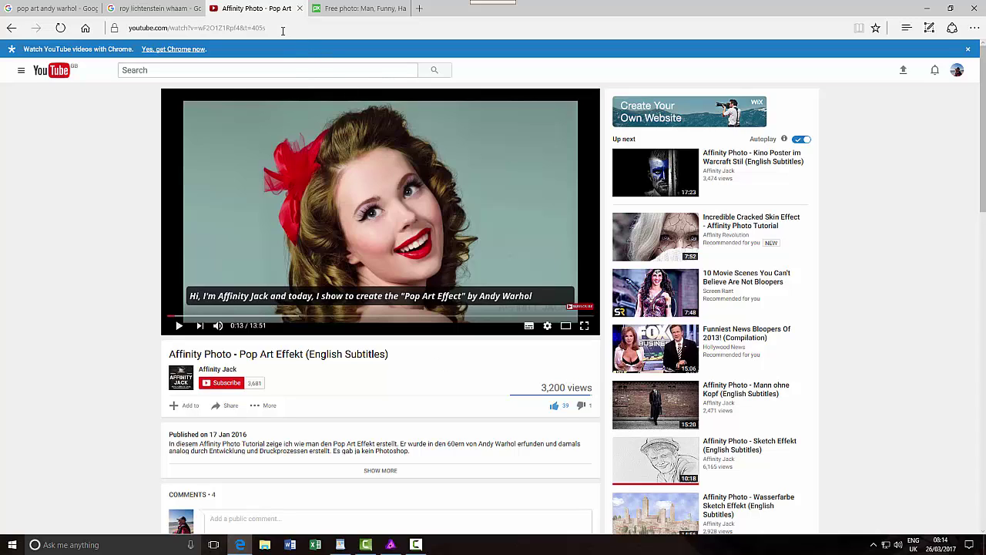
click(359, 11)
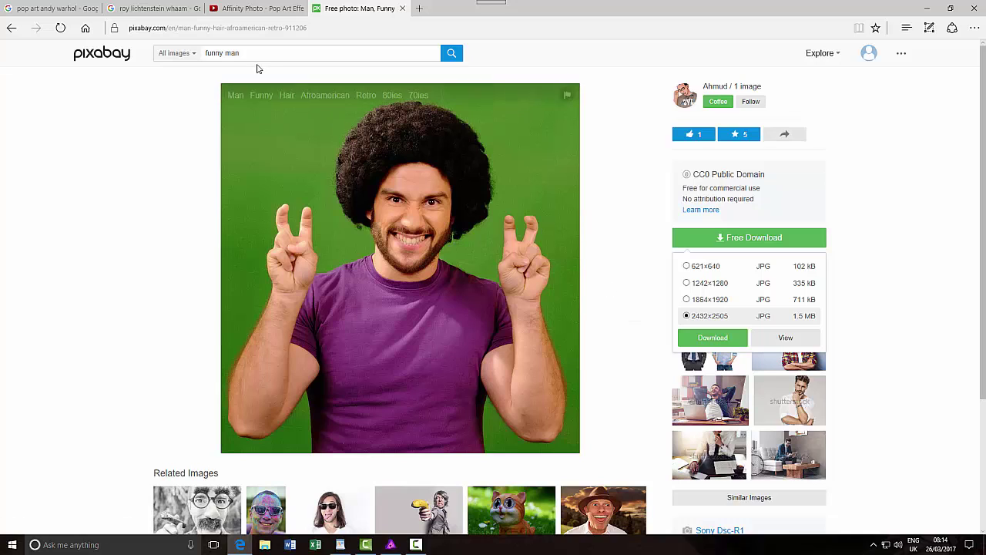
mouse_move(255, 12)
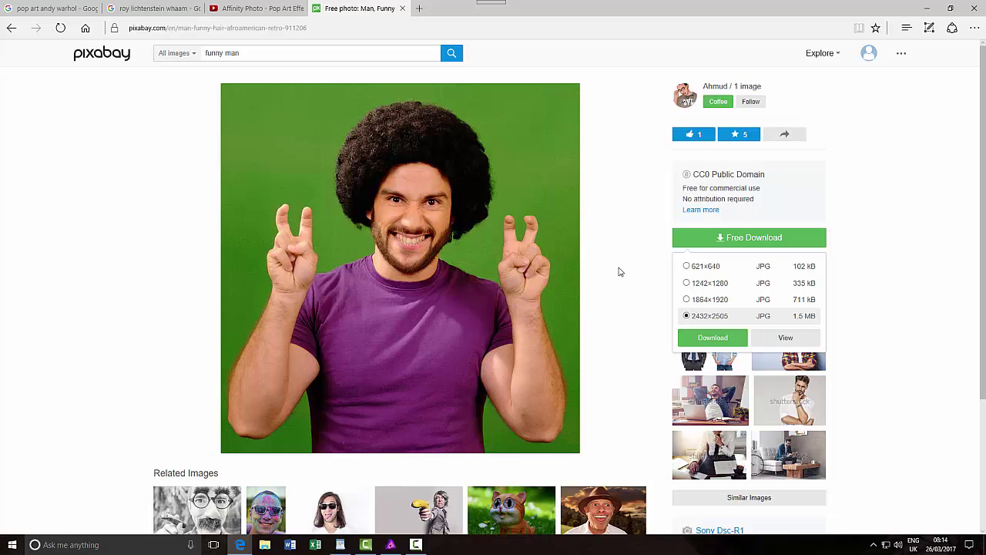
Switch to Affinity Photo, bring up the man-911206.jpg document and duplicate its Background layer
click(390, 545)
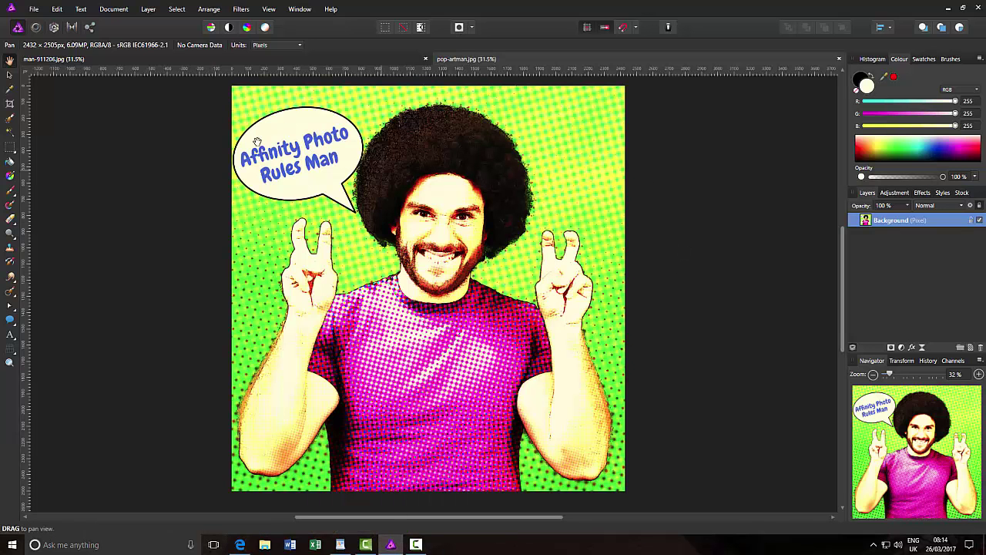
click(179, 58)
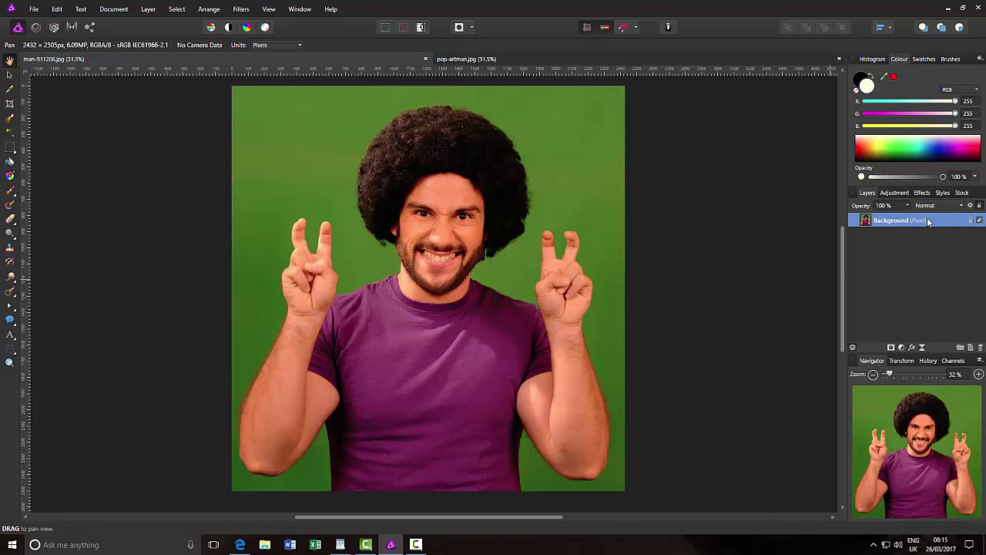
right_click(902, 222)
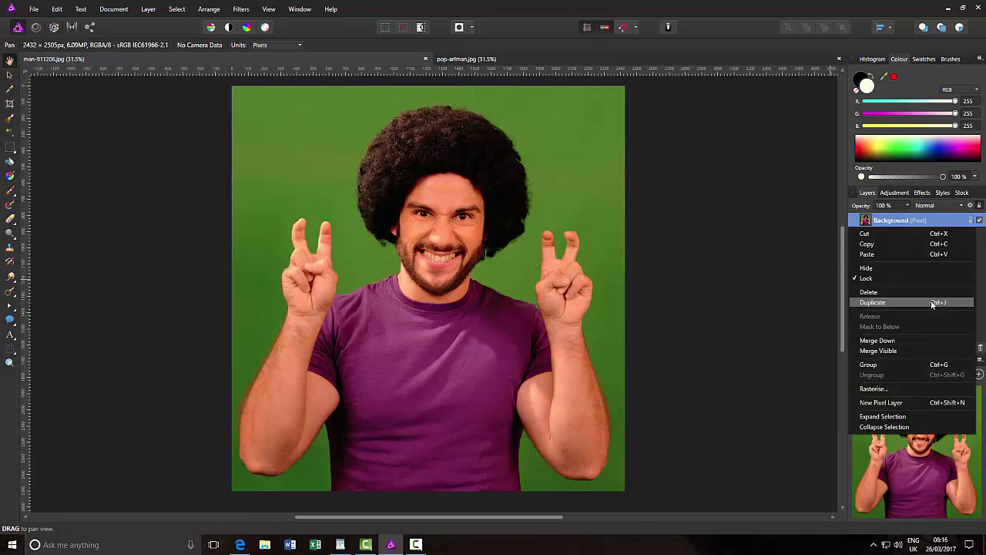
click(886, 303)
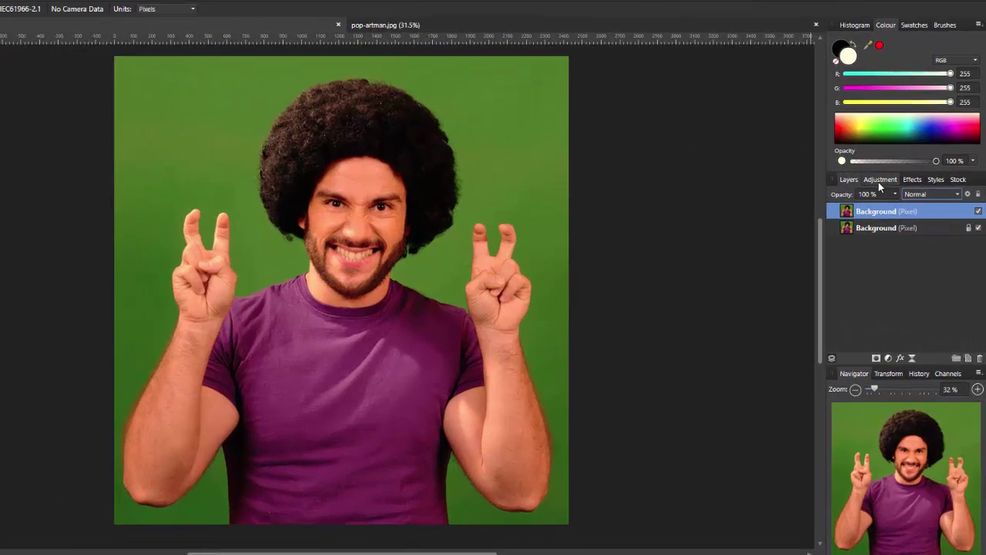
Apply a Brightness / Contrast adjustment with 41% brightness and 61% contrast, and merge it into the duplicate layer
click(895, 193)
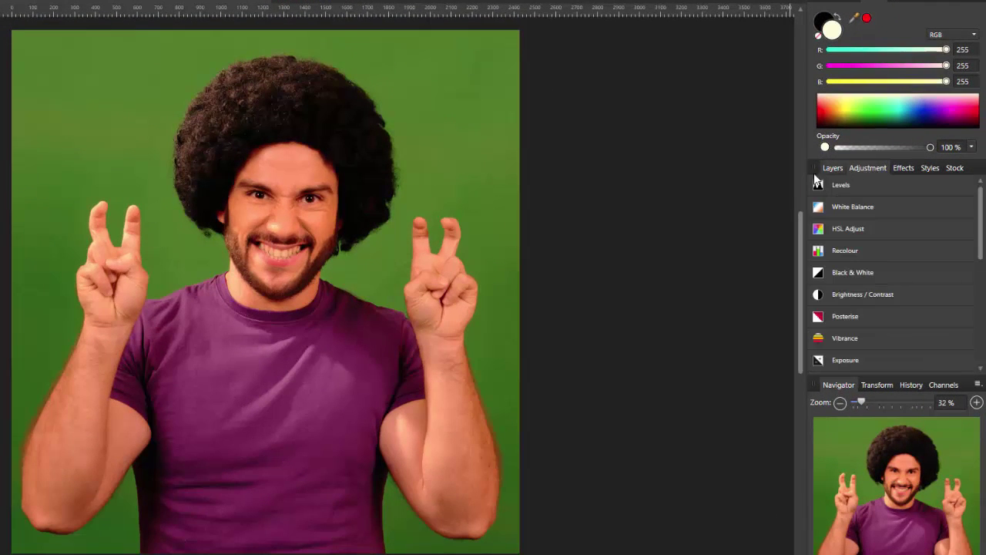
click(881, 294)
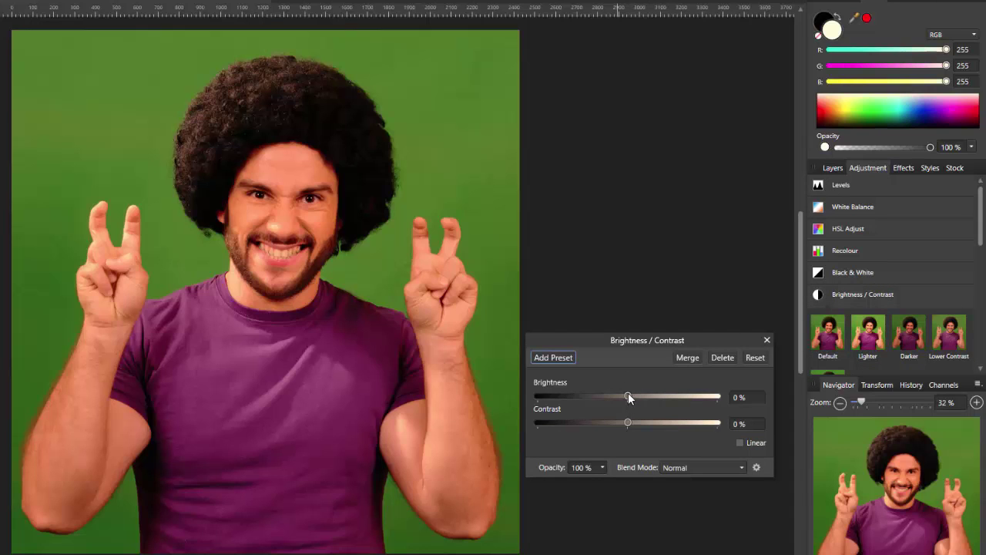
drag(628, 392, 666, 397)
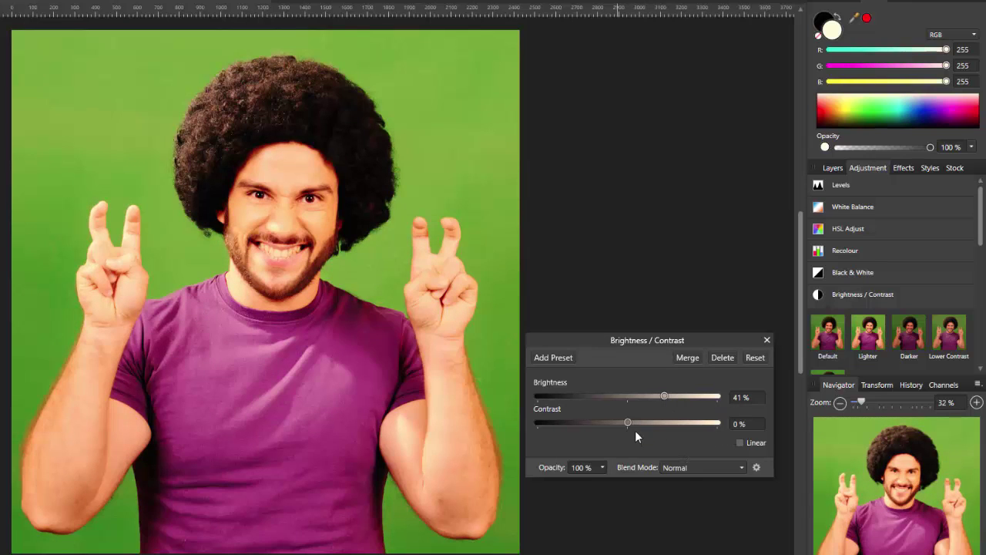
drag(631, 423, 682, 431)
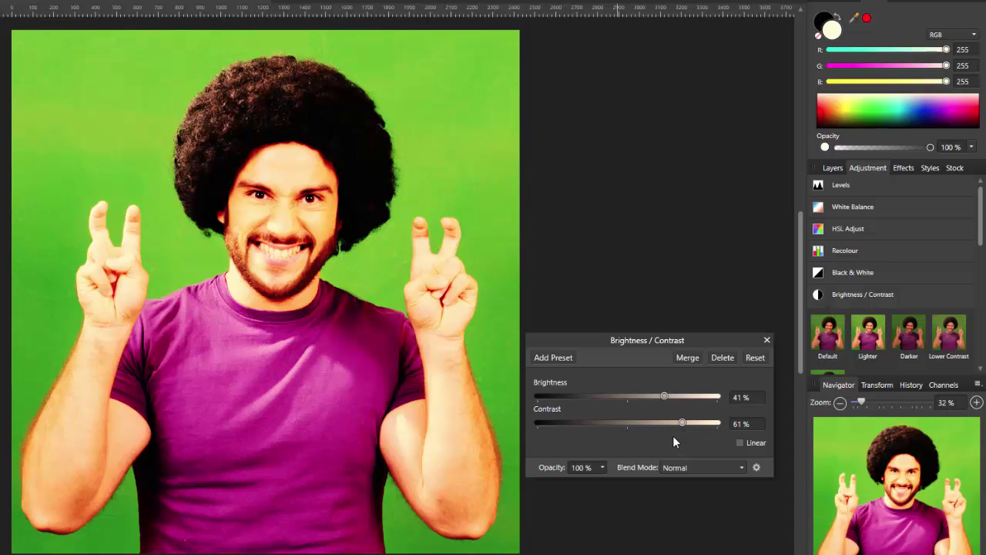
click(686, 357)
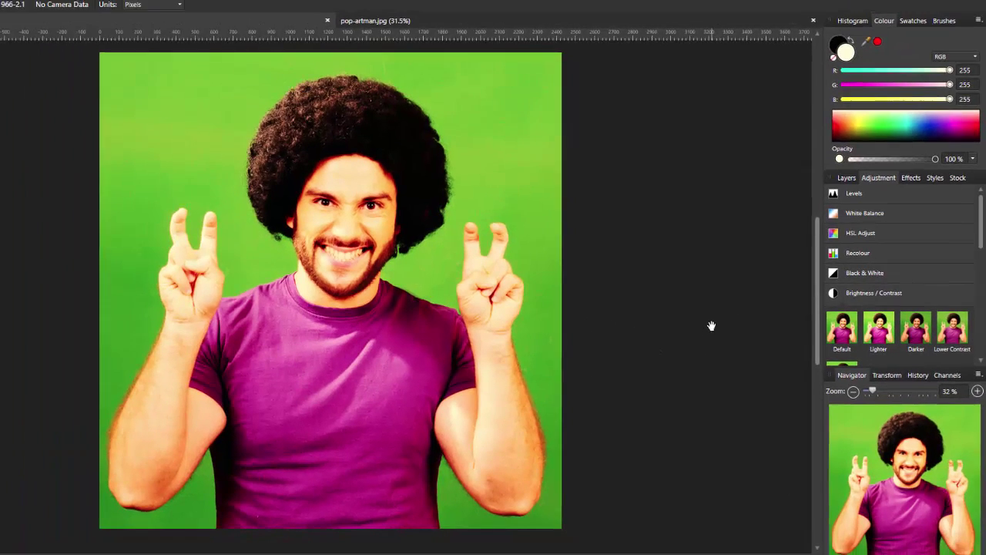
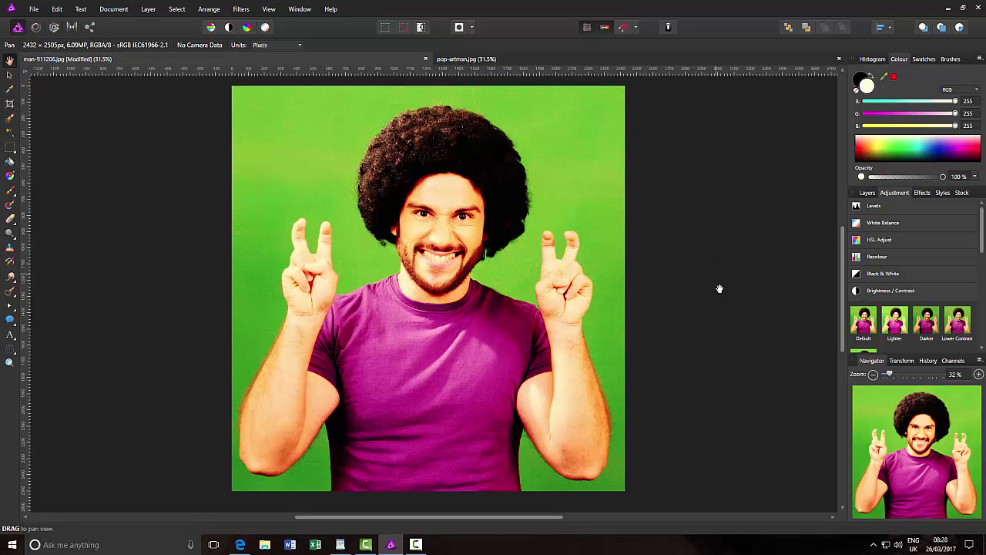
Run the Detect Edges filter on the upper Background layer and invert its colours
click(868, 192)
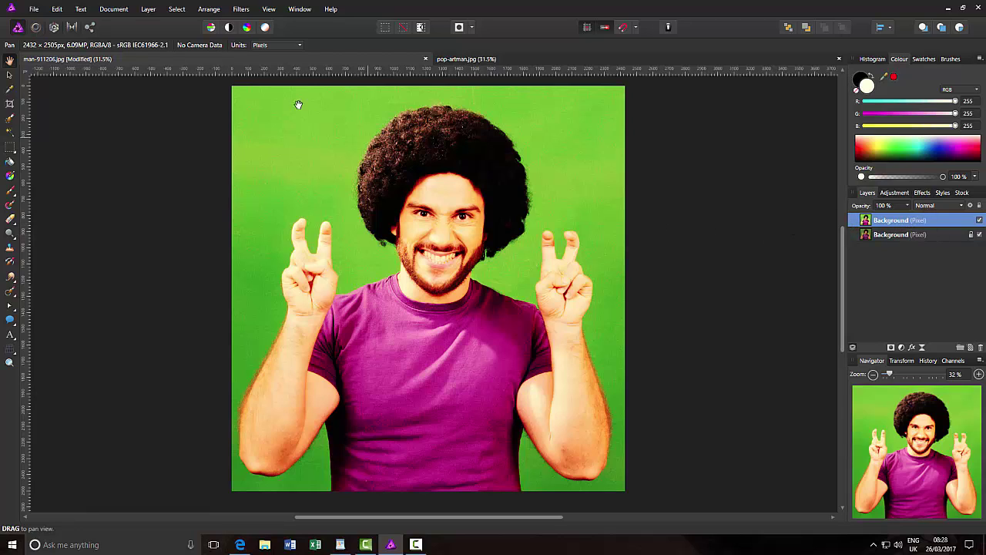
click(241, 10)
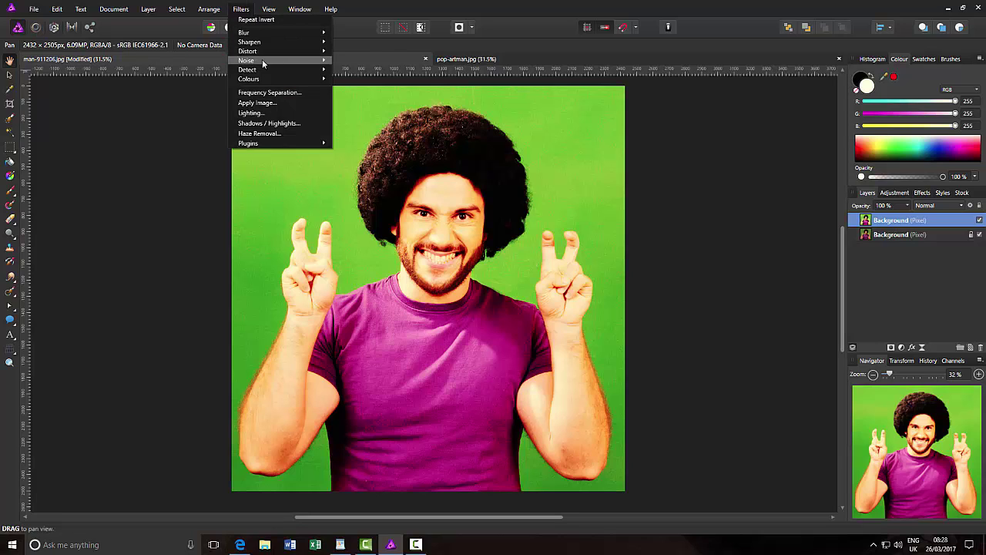
mouse_move(289, 70)
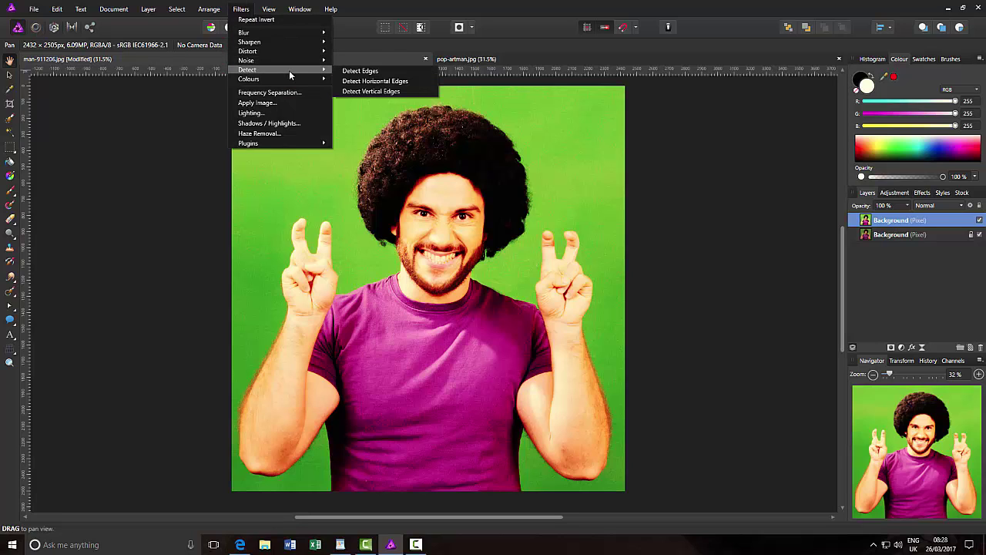
click(355, 71)
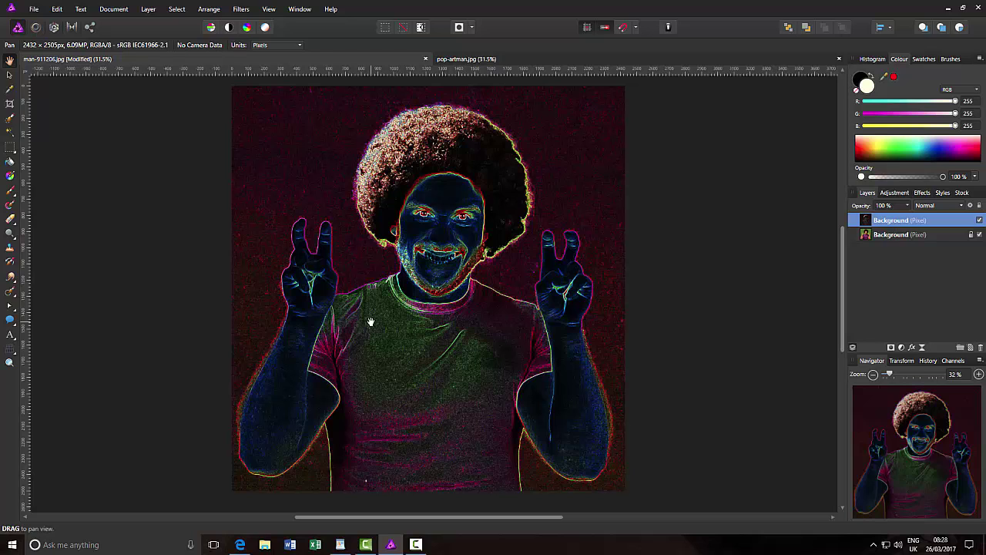
key(ctrl+i)
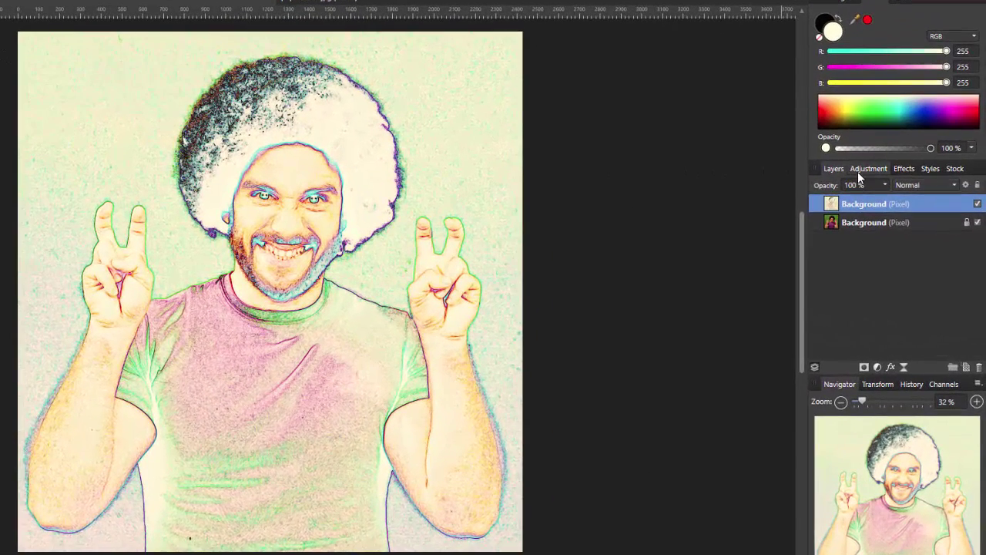
Desaturate the edge layer with an HSL adjustment at -100% saturation shift and merge it
click(886, 185)
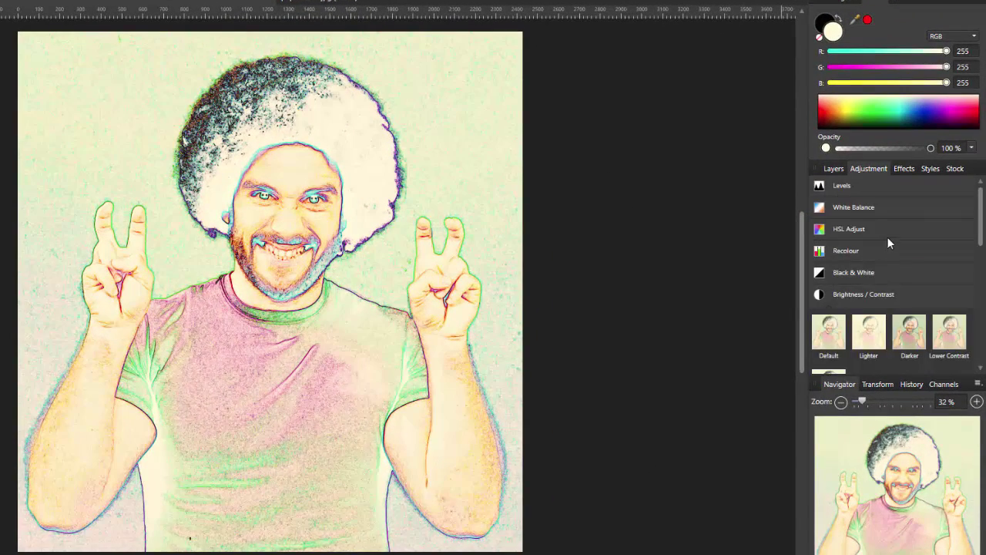
click(858, 230)
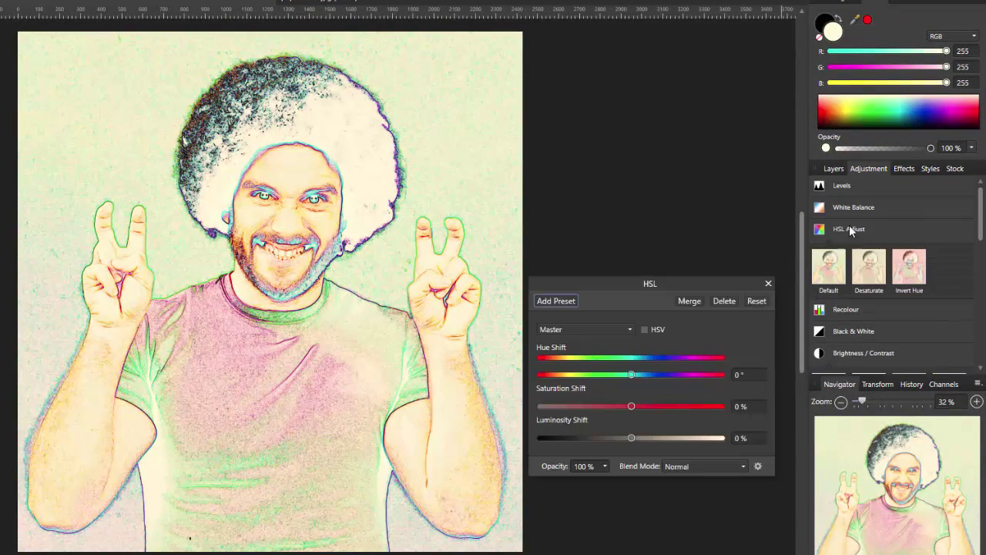
drag(619, 404, 525, 402)
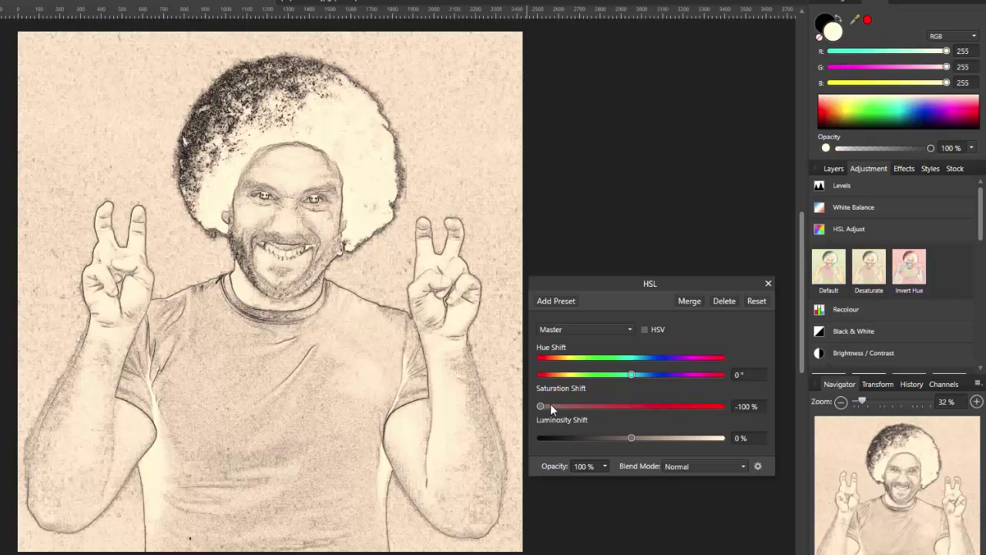
click(688, 300)
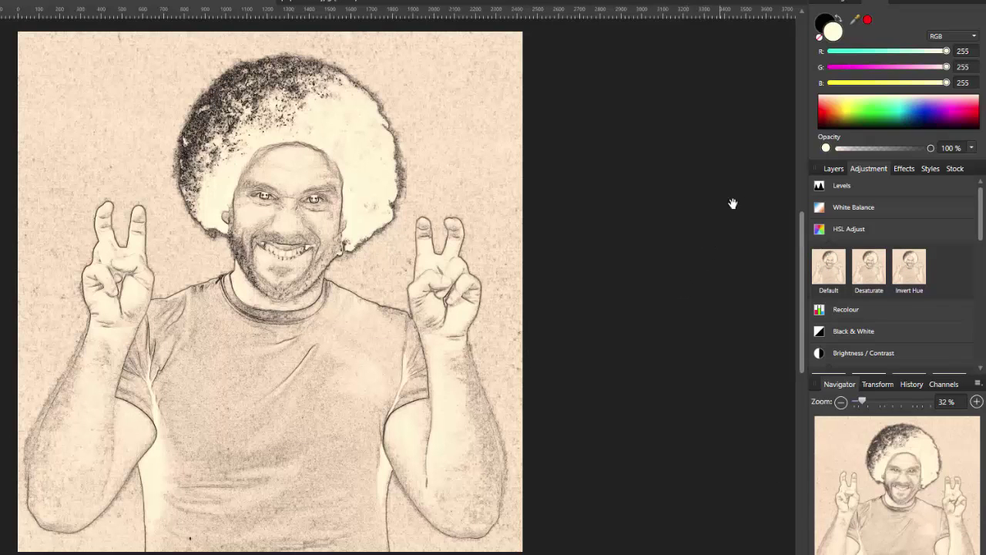
Apply a Levels adjustment with black level 51%, white level 80% and gamma 0.615, and merge it into the edge layer
click(841, 185)
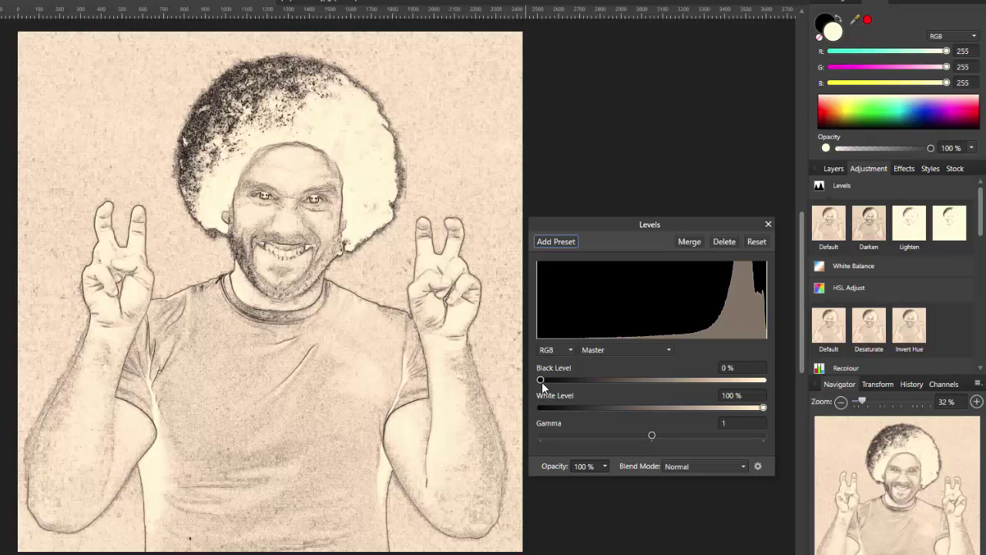
drag(542, 381, 652, 385)
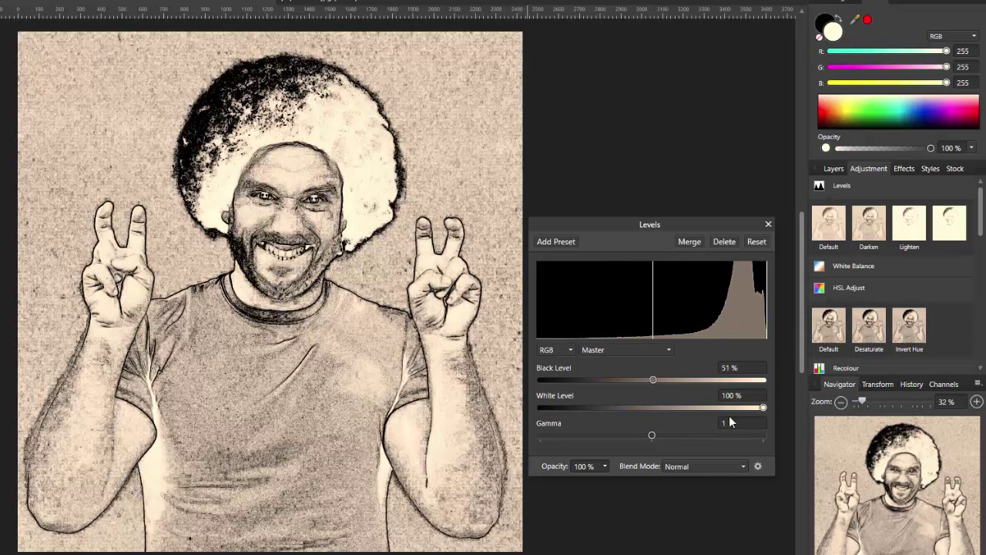
mouse_move(762, 407)
mouse_down()
mouse_move(703, 406)
mouse_move(719, 407)
mouse_up()
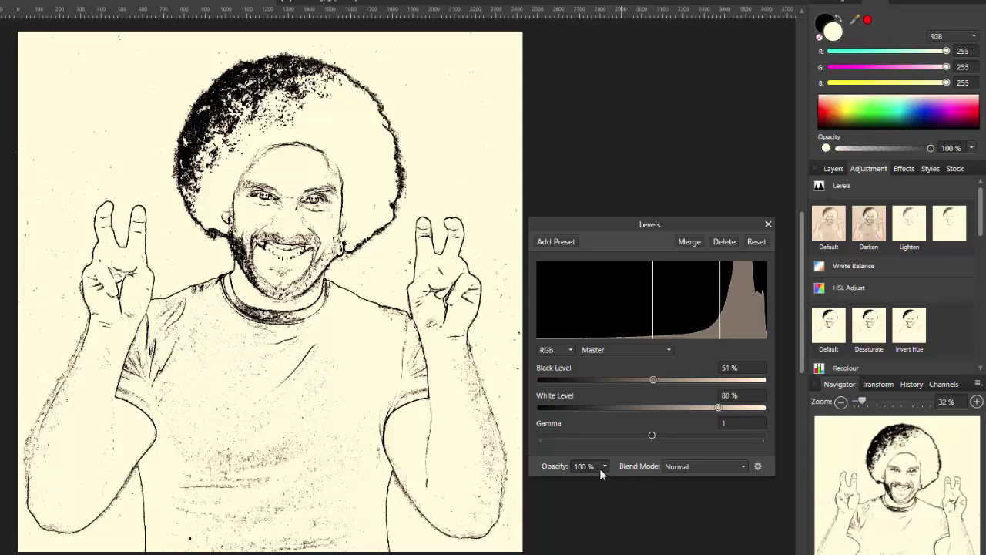
drag(650, 435, 608, 435)
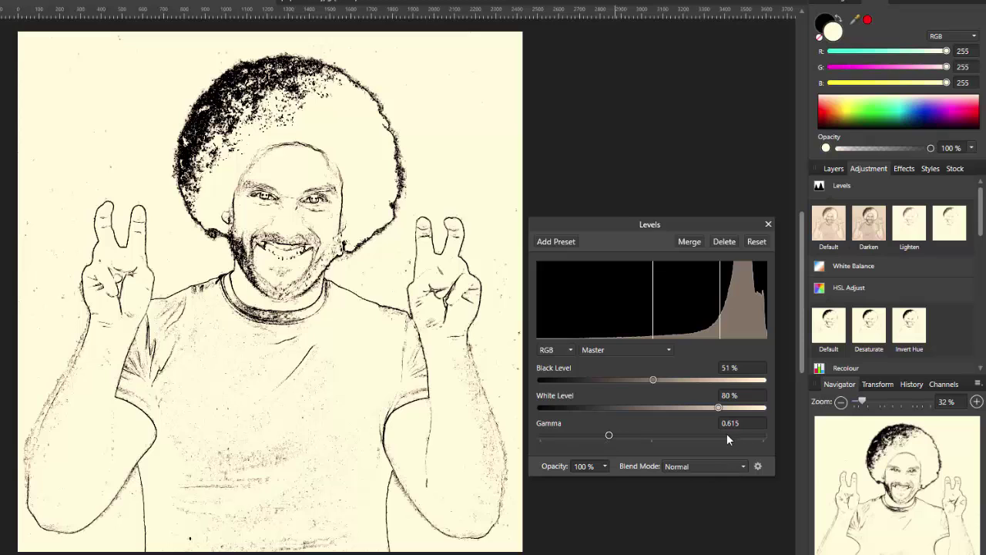
click(688, 242)
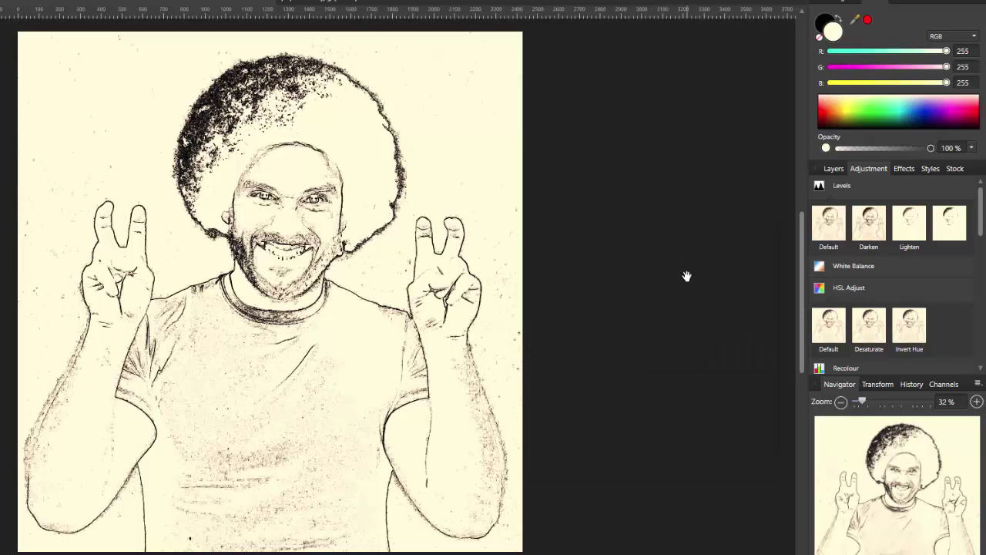
Set the edge layer's blend mode to Overlay and create a merged layer from the visible layers
click(833, 168)
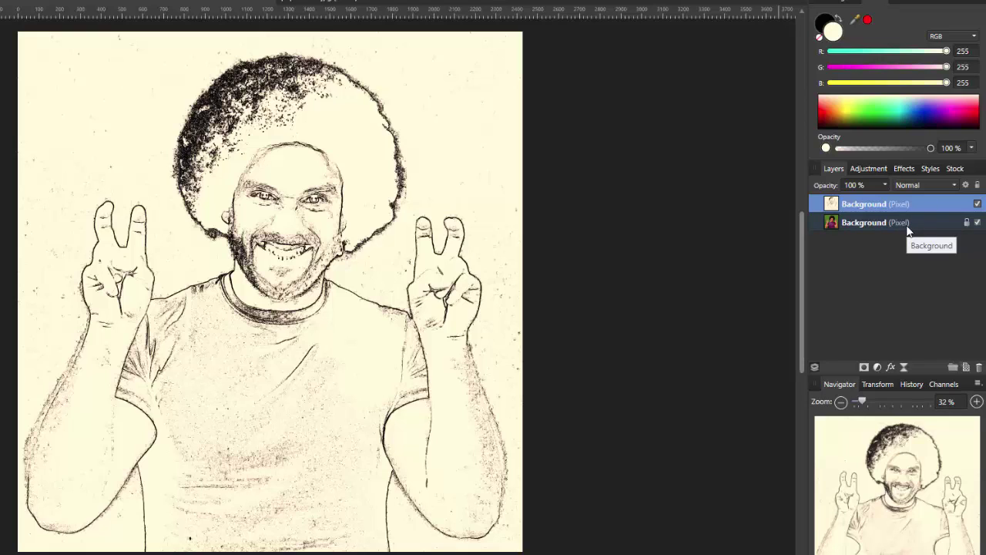
click(954, 184)
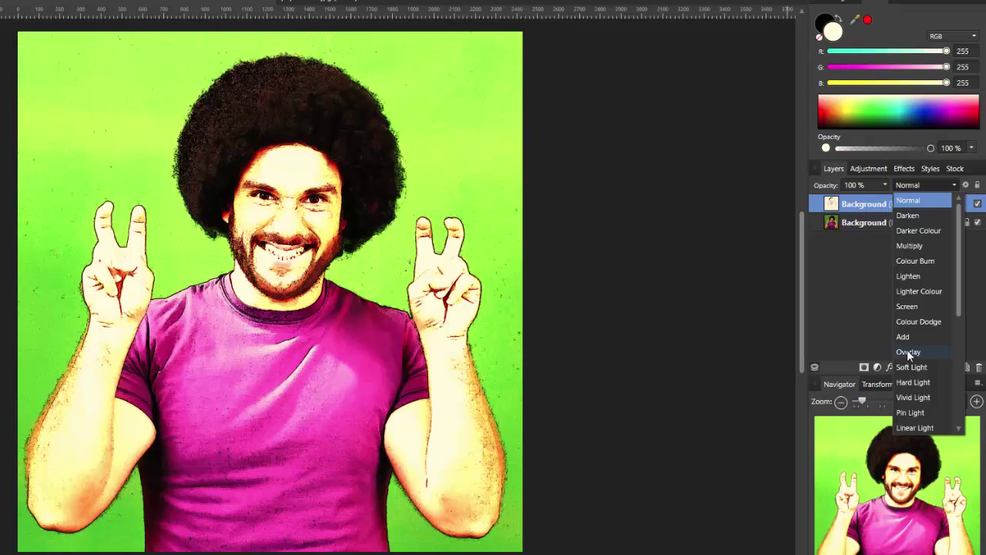
click(906, 352)
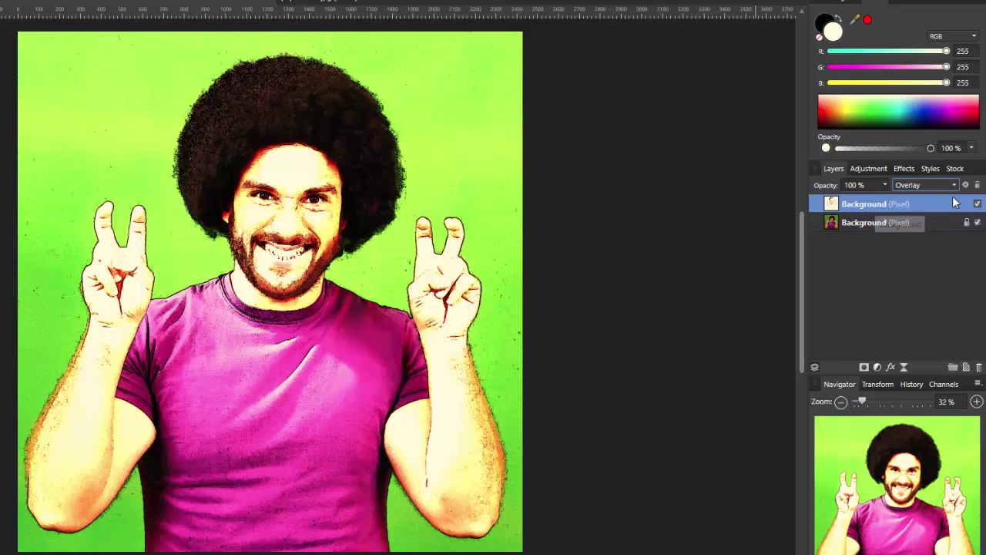
right_click(919, 204)
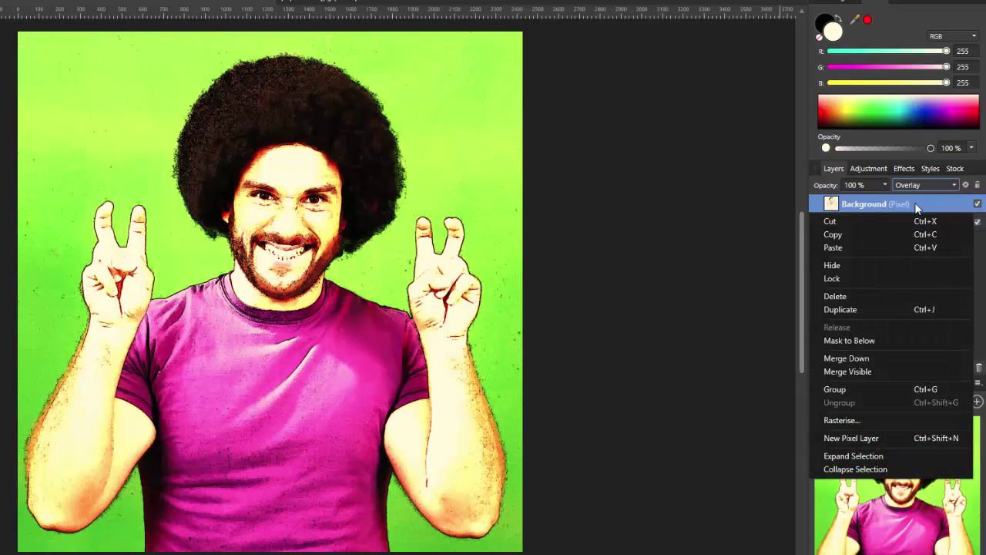
click(852, 371)
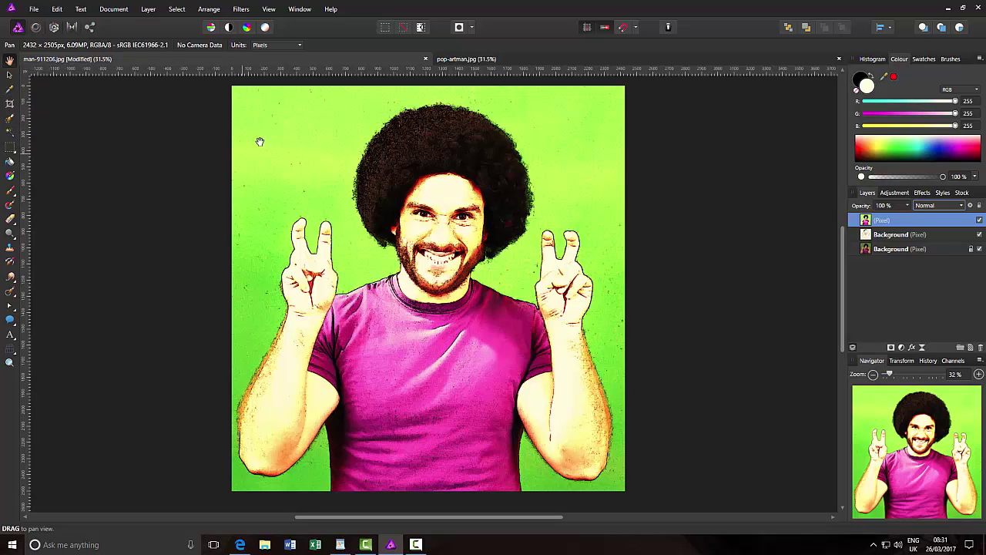
Select the green background with the Flood Select tool at 20% contiguous tolerance, adding the darker green areas around the arms
click(10, 132)
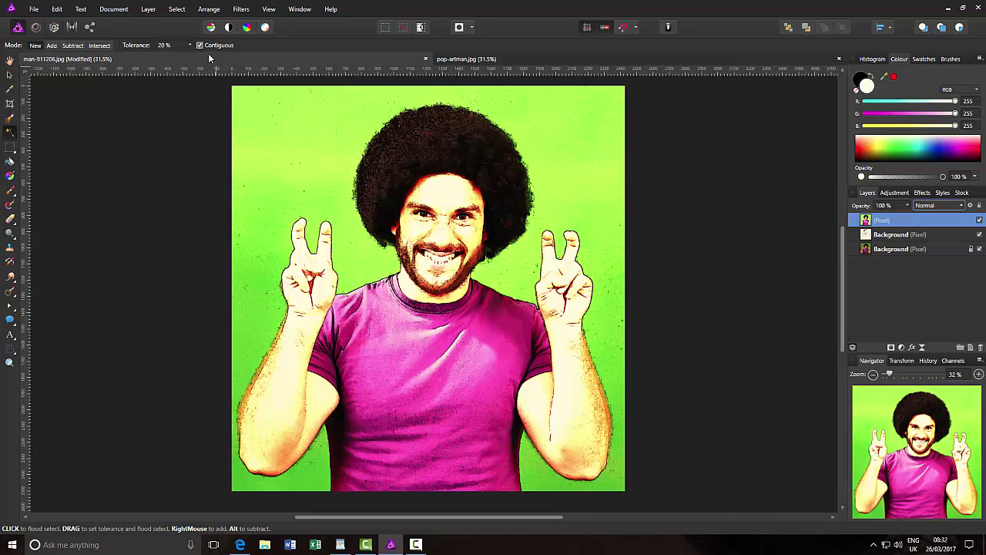
click(254, 117)
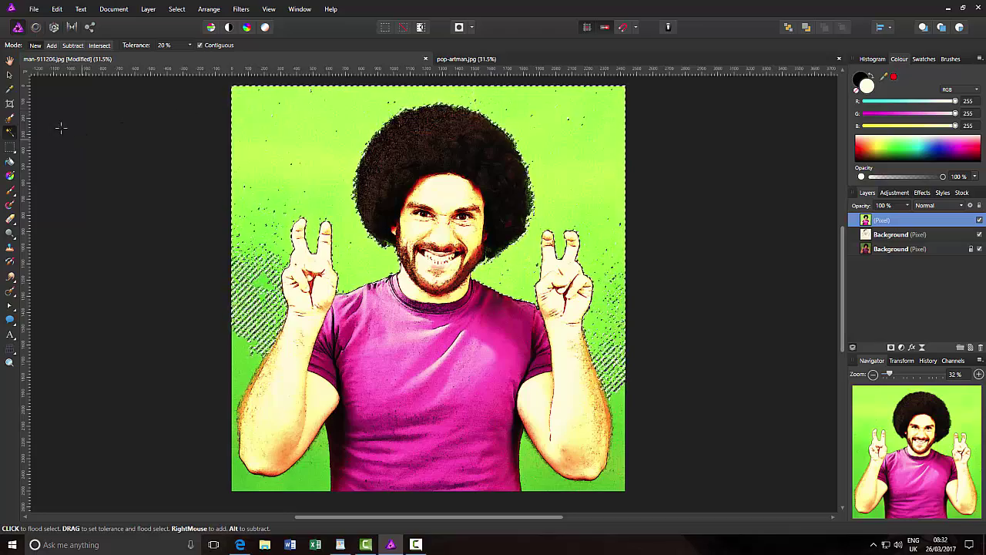
click(51, 46)
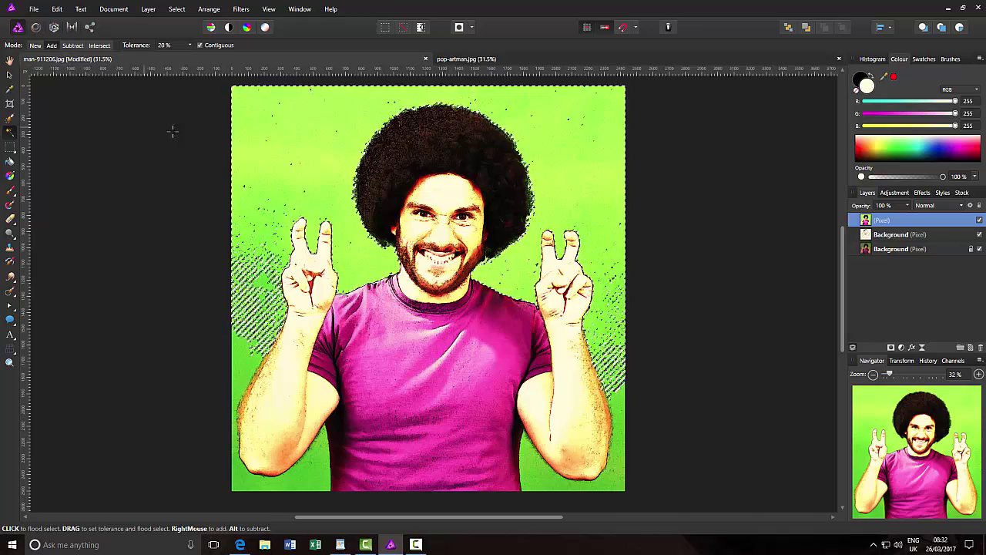
click(240, 352)
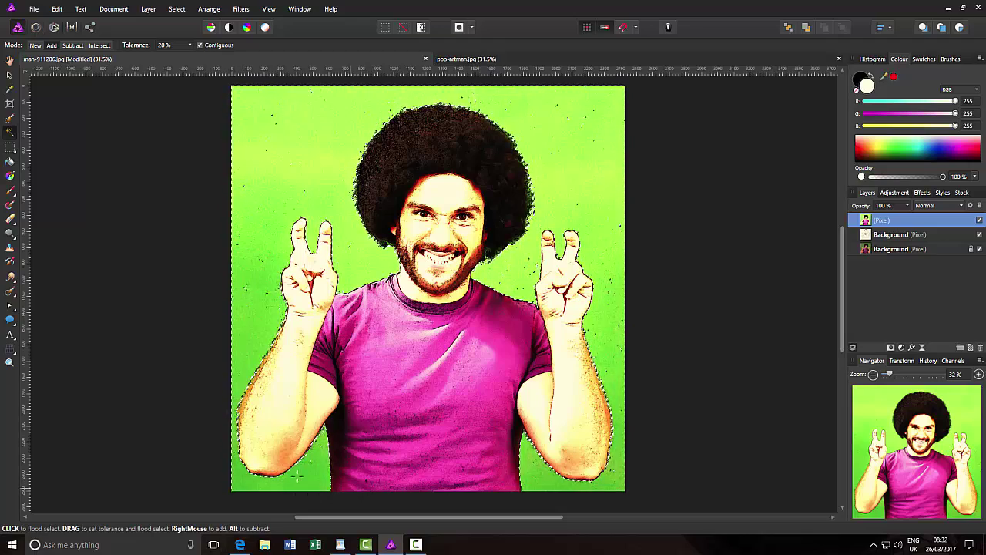
Add the stray dark specks in the upper background to the selection using the Selection Brush enlarged to about 520 px
click(10, 120)
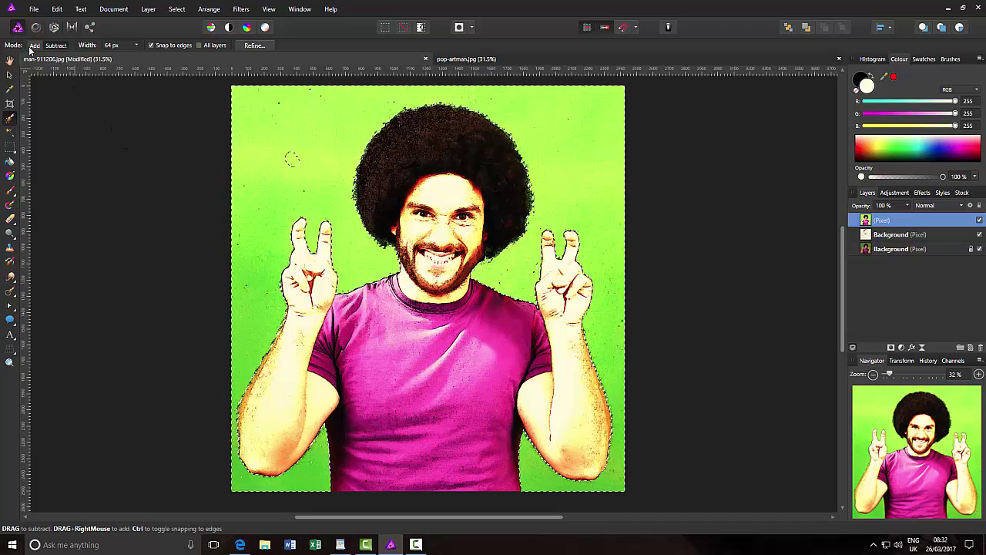
click(35, 45)
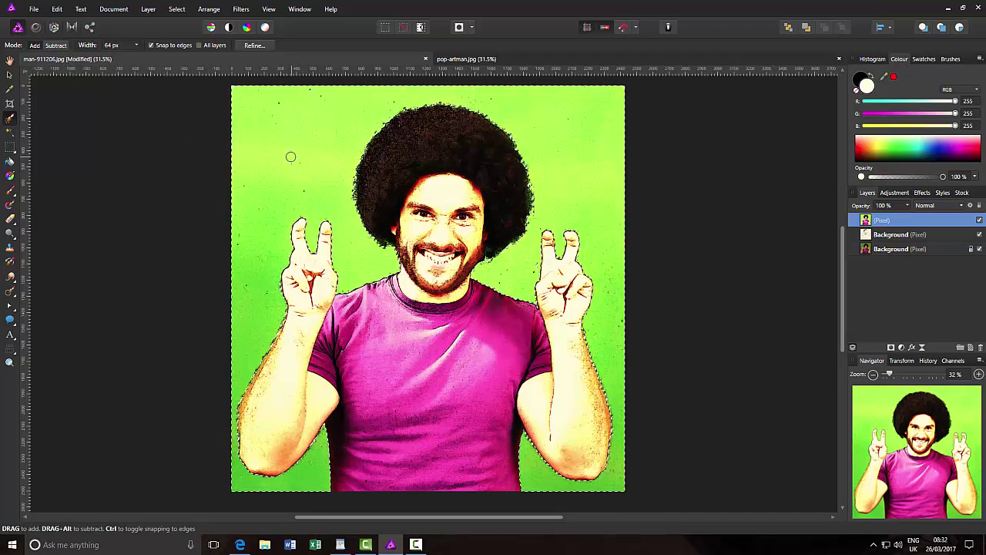
key(bracketright)
key(bracketright)
key(bracketright)
key(bracketright)
key(bracketright)
key(bracketright)
key(bracketright)
key(bracketright)
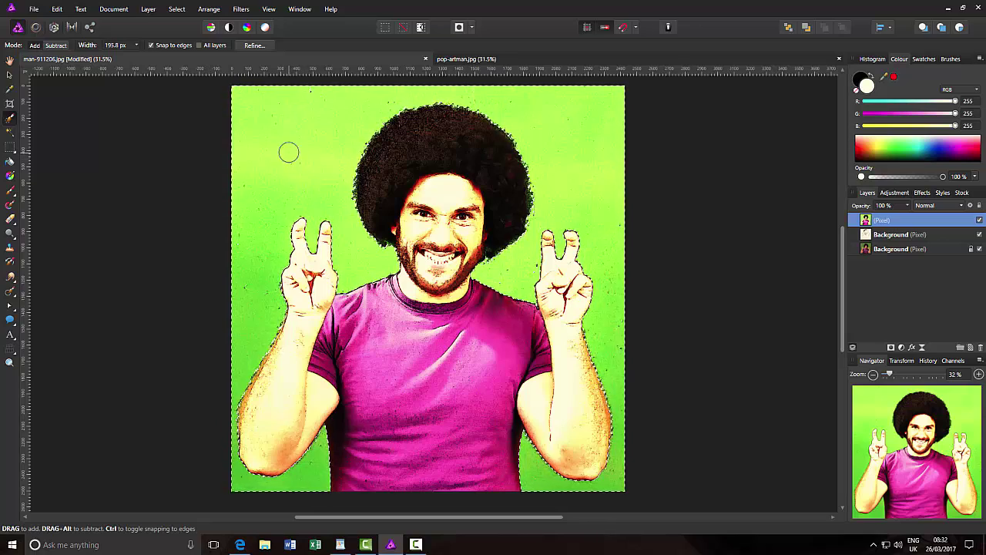
key(bracketright)
key(bracketright)
key(bracketright)
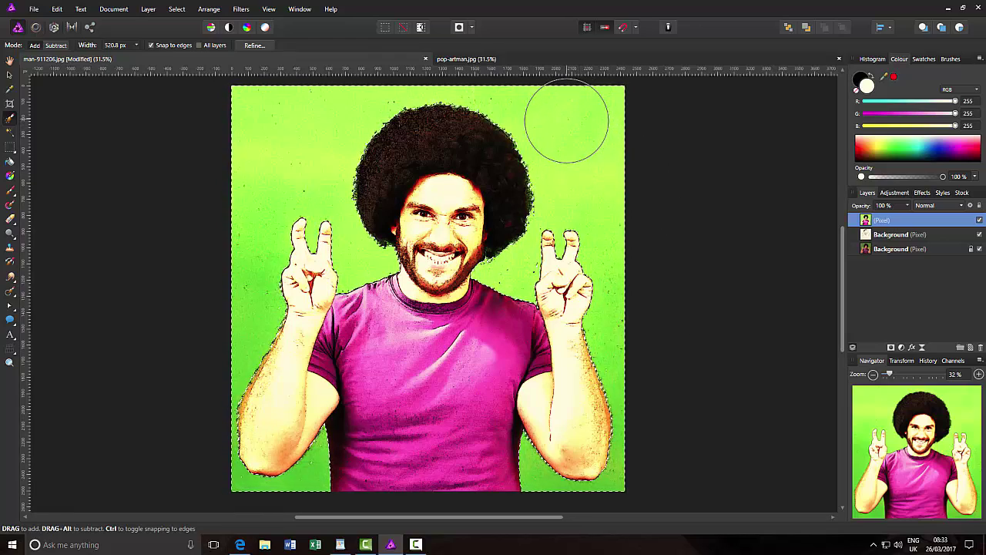
Add the remaining background specks beside the hair and arms to the selection, reducing the Selection Brush to 63 px
key(bracketleft)
key(bracketleft)
key(bracketleft)
key(bracketleft)
key(bracketleft)
key(bracketleft)
key(bracketleft)
key(bracketleft)
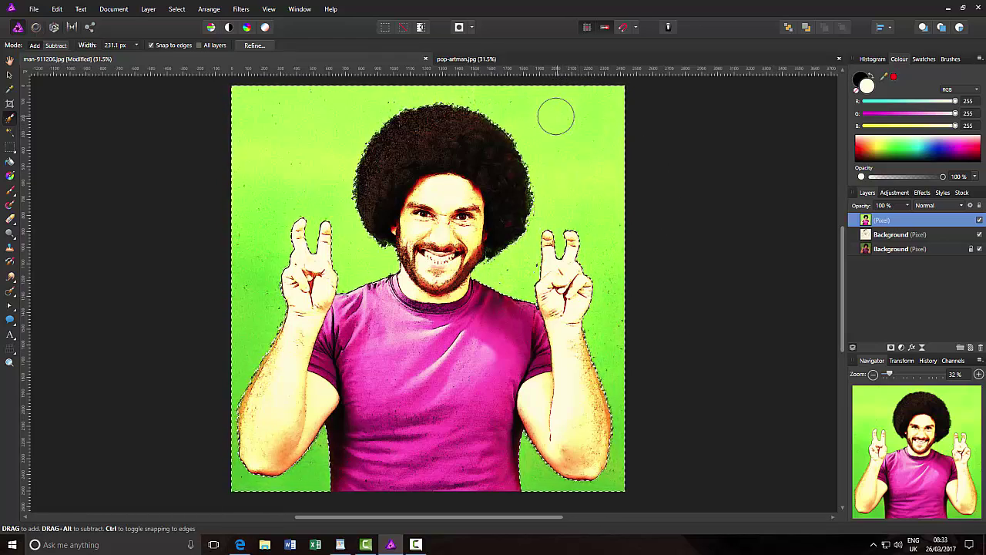
key(bracketleft)
key(bracketleft)
key(bracketleft)
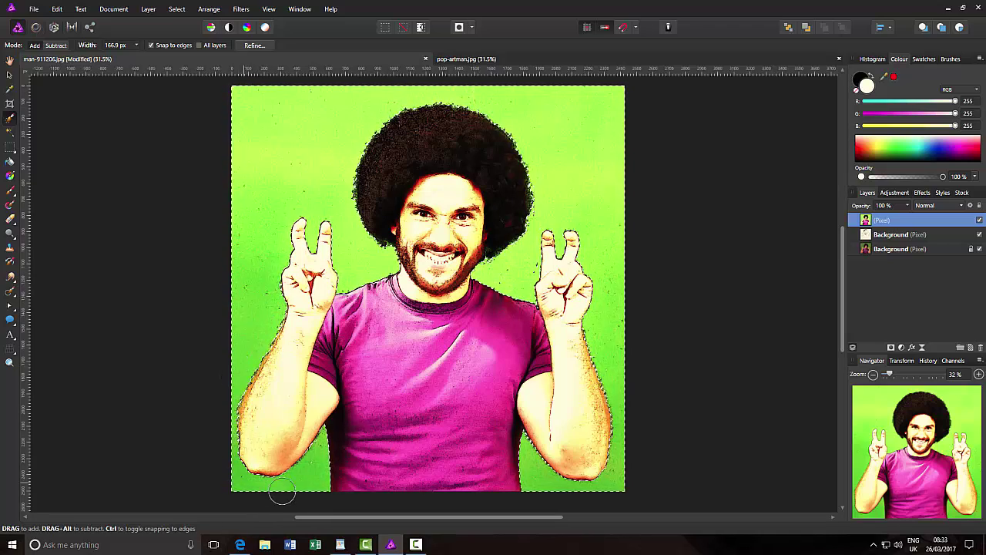
key(bracketleft)
key(bracketleft)
key(bracketleft)
key(bracketleft)
key(bracketleft)
key(bracketleft)
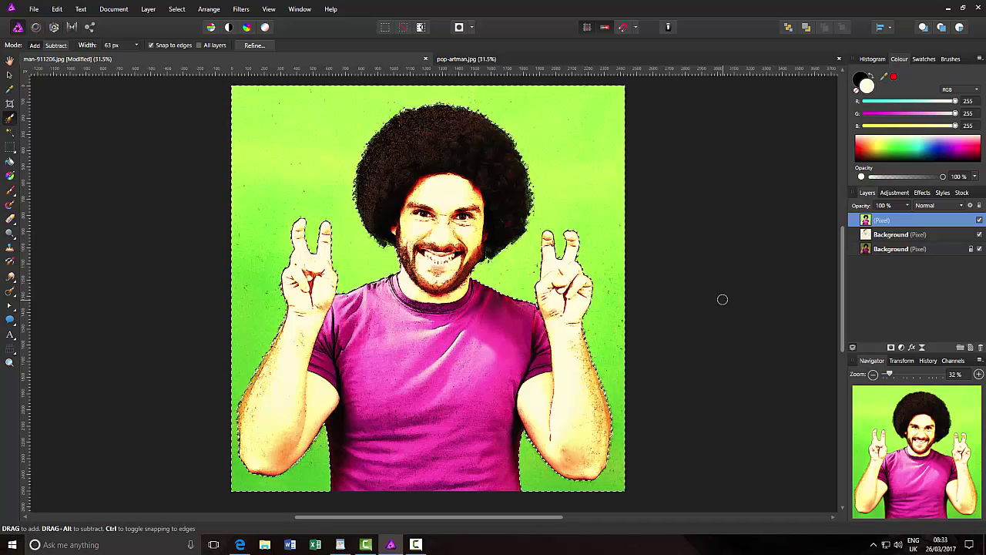
Copy the selected green background onto its own layer and clear the selection
key(ctrl+j)
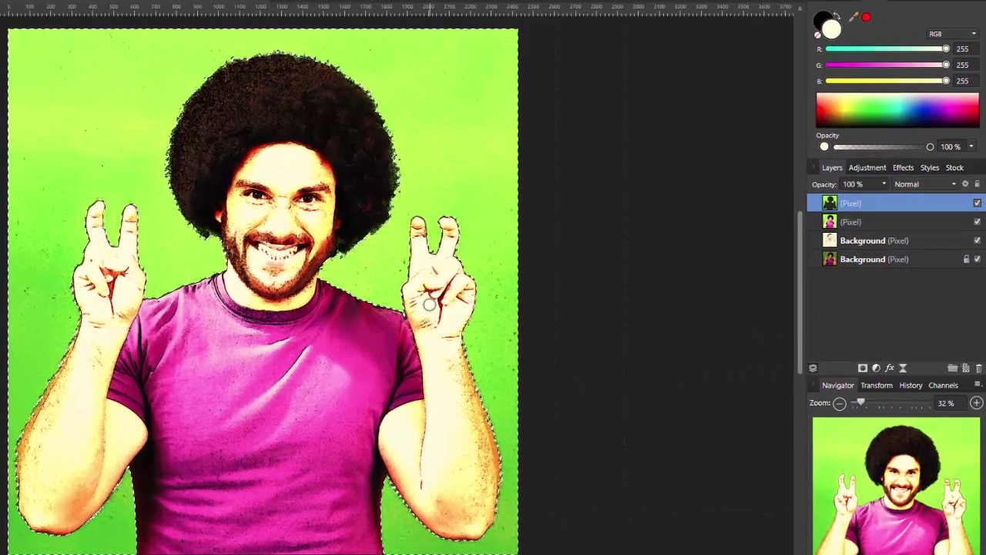
key(ctrl+d)
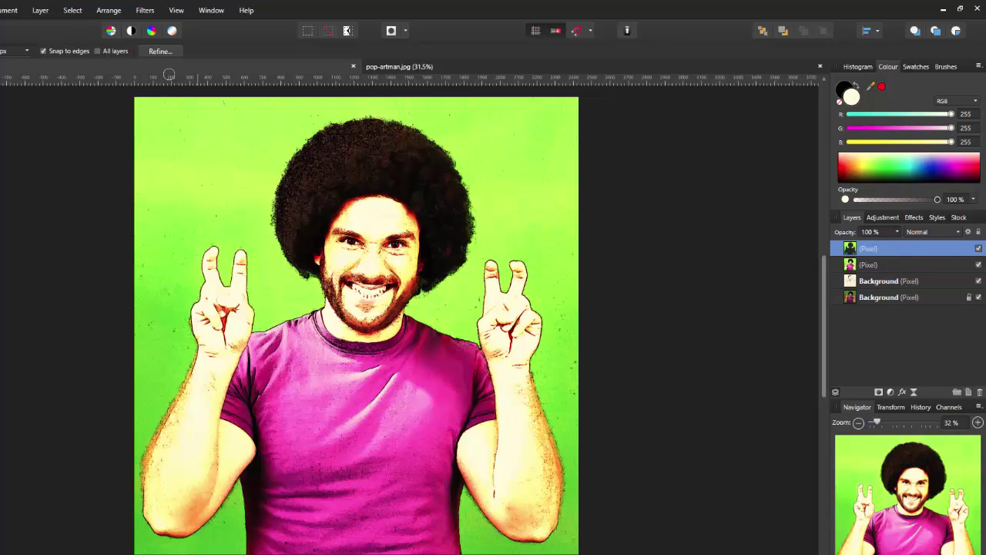
Start the Halftone filter on the background layer, preview the Line and Circular screens, and set the screen type to Colour
click(146, 11)
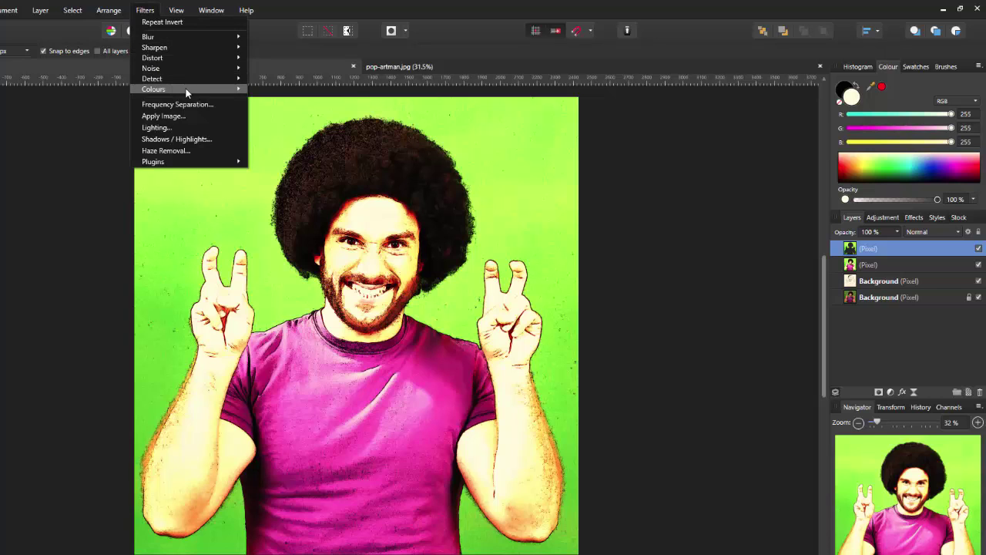
mouse_move(185, 92)
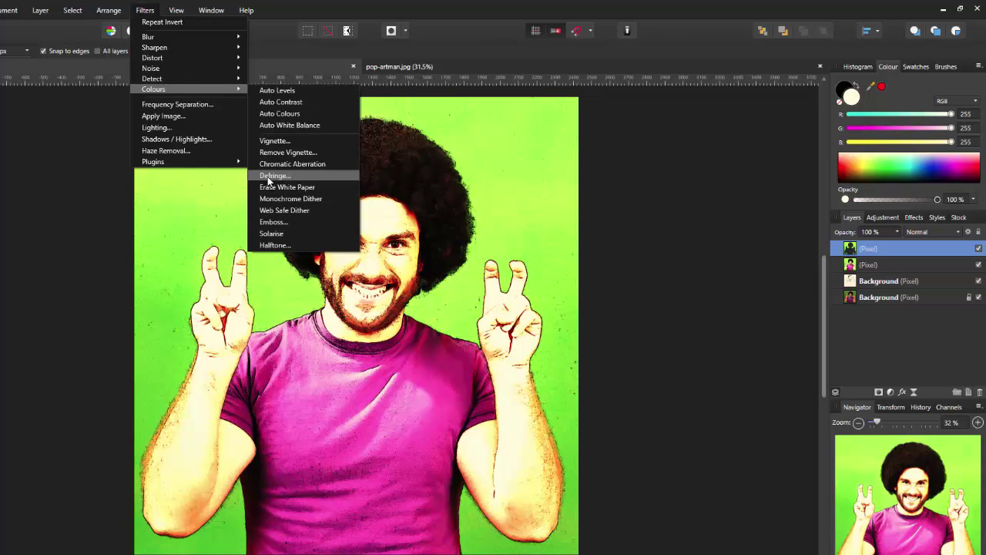
click(274, 245)
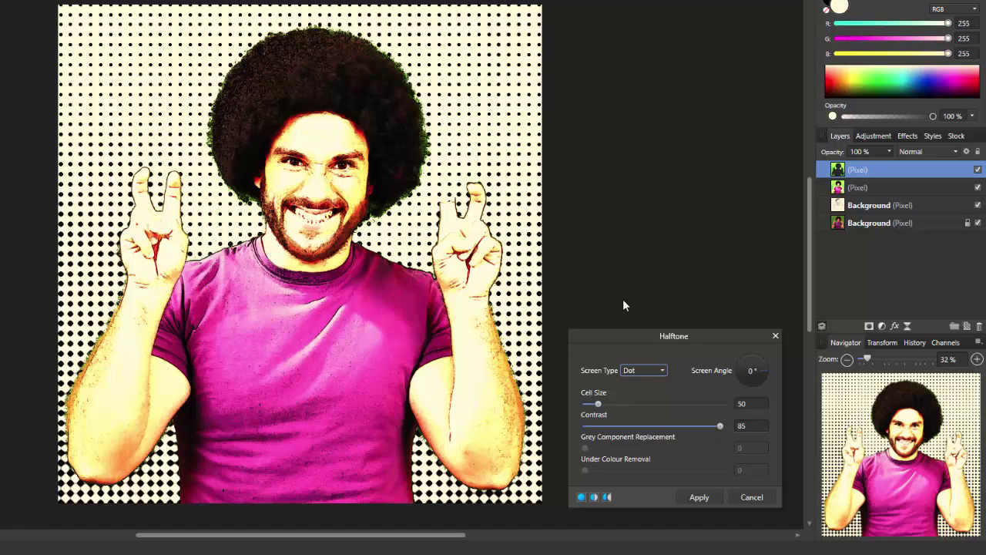
click(664, 370)
click(639, 401)
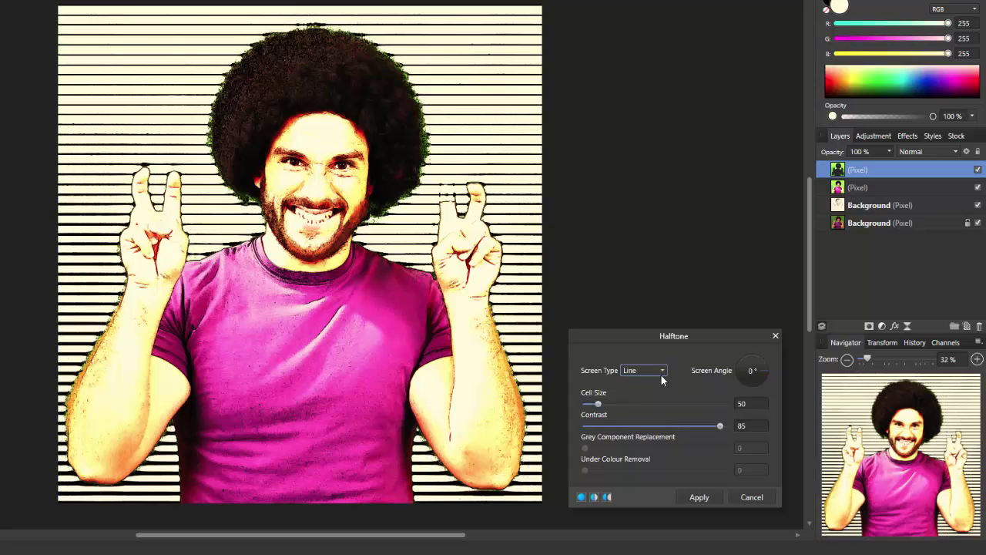
click(660, 373)
click(635, 414)
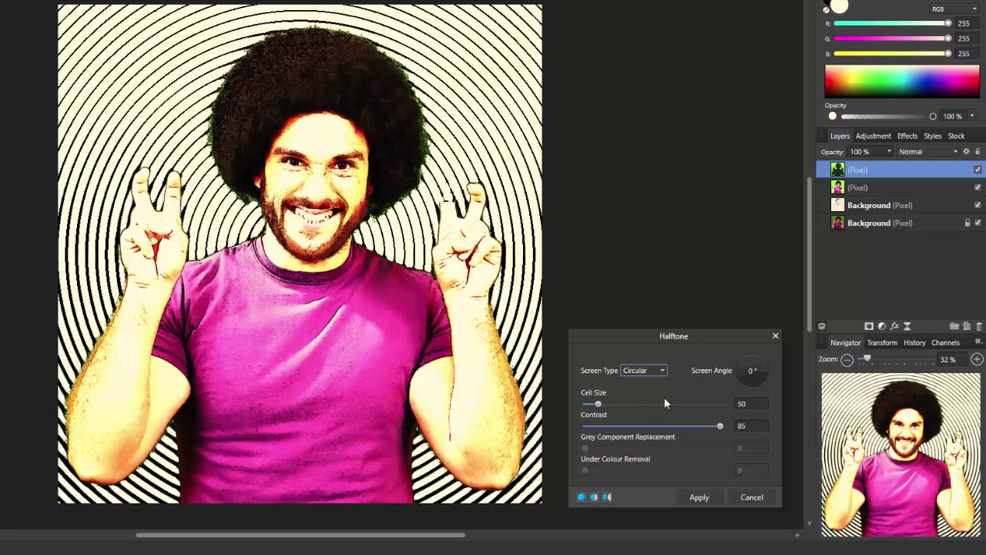
click(661, 371)
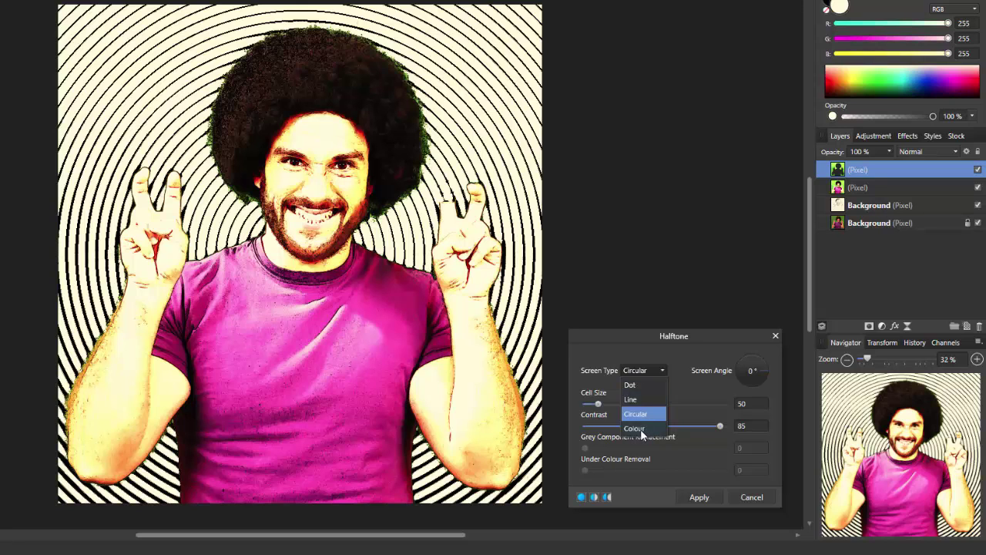
click(640, 429)
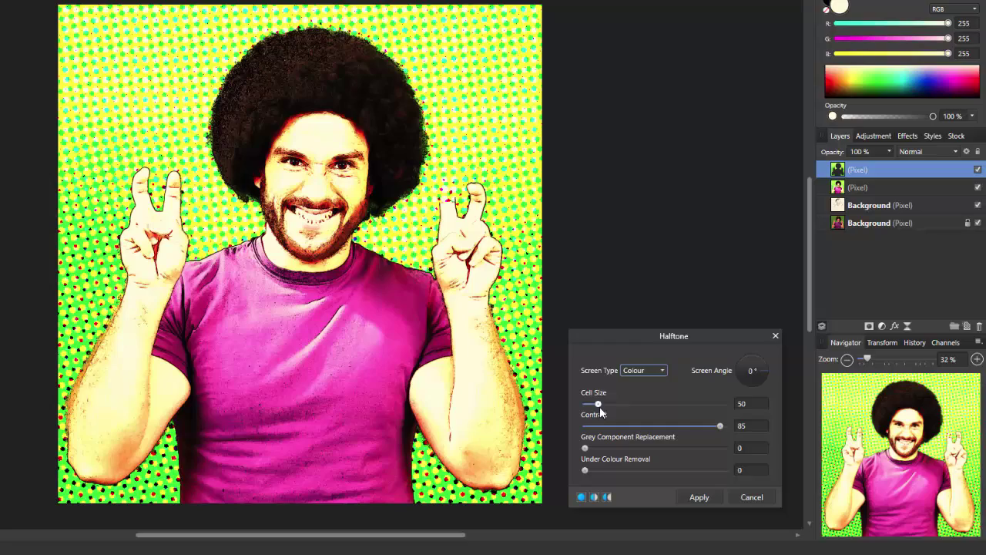
Set the halftone cell size to 50 and the contrast to about 41.4, and apply the filter
mouse_move(601, 404)
mouse_down()
mouse_move(640, 405)
mouse_move(587, 405)
mouse_move(605, 405)
mouse_up()
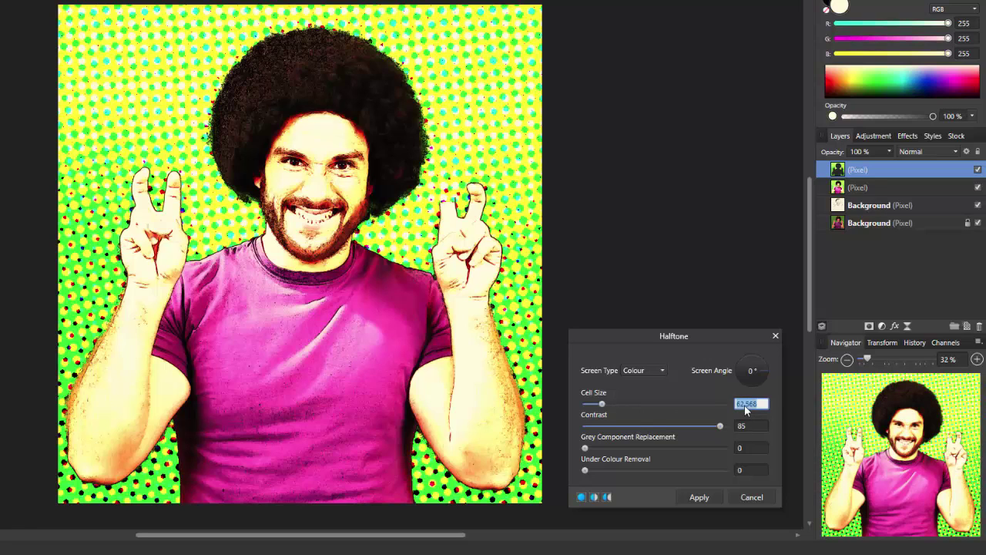
text(50)
key(Return)
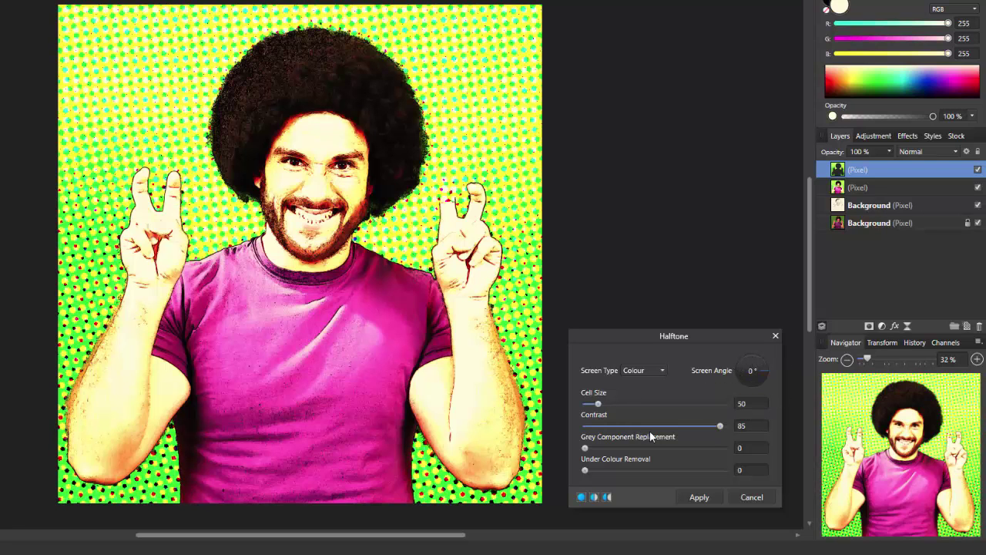
mouse_move(720, 427)
mouse_down()
mouse_move(593, 430)
mouse_move(724, 434)
mouse_move(592, 431)
mouse_move(729, 423)
mouse_up()
drag(724, 430, 695, 433)
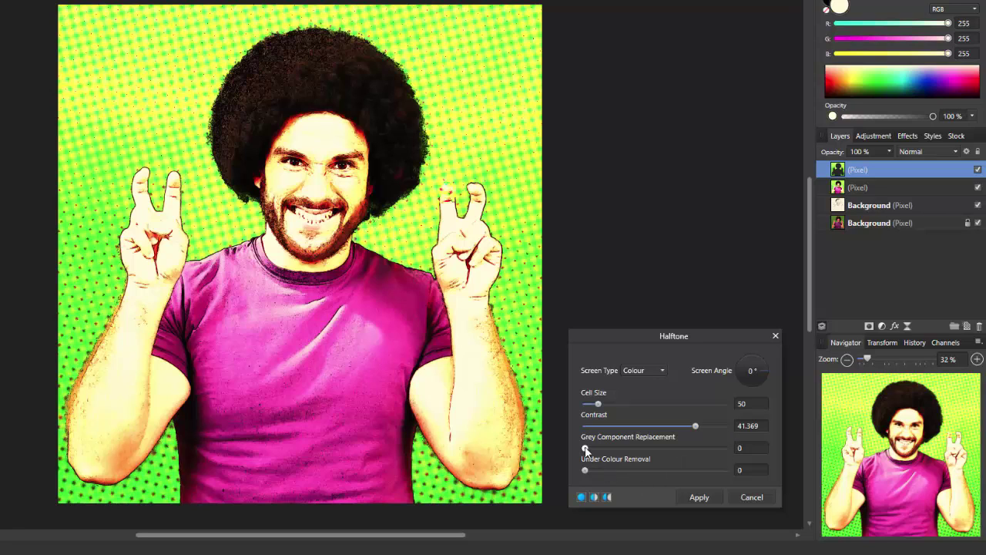
drag(584, 448, 581, 474)
click(660, 371)
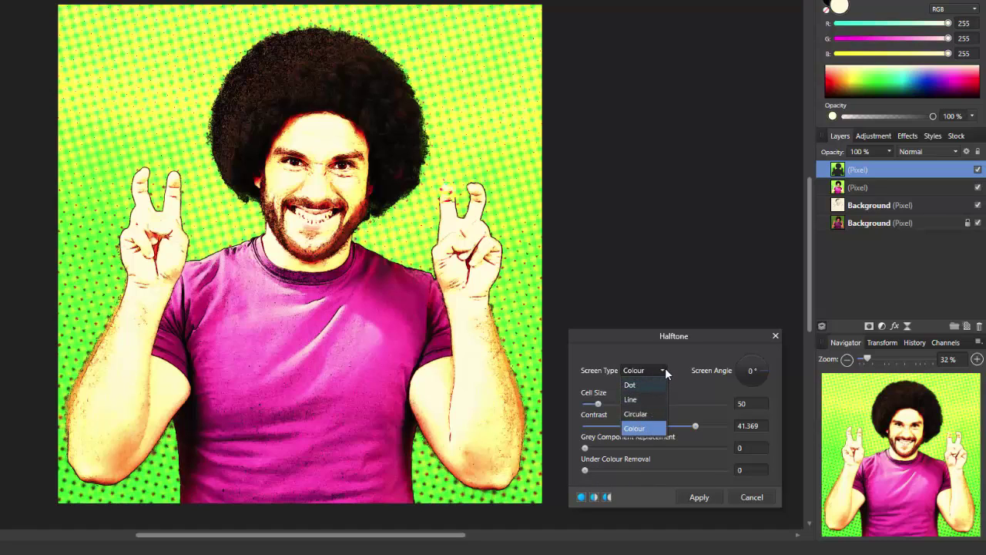
click(665, 368)
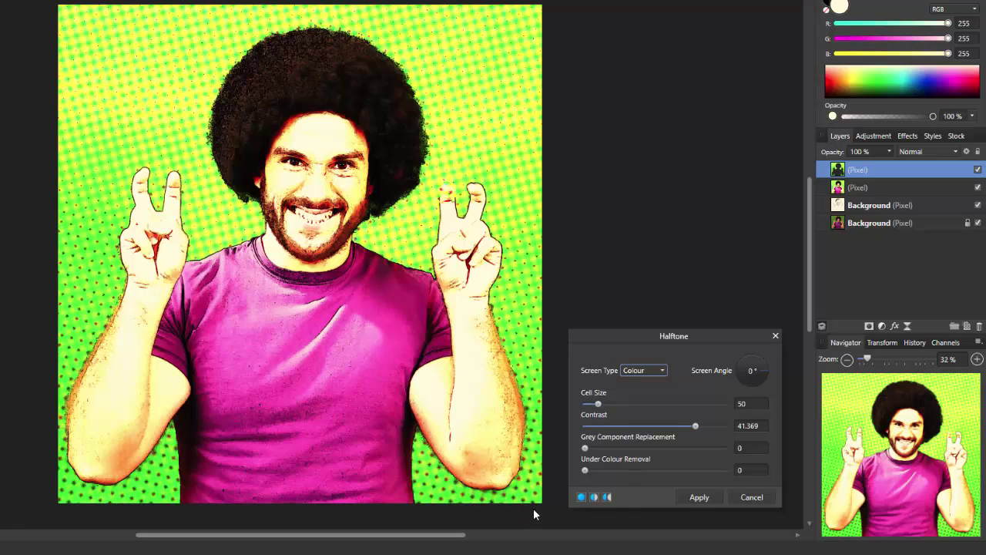
click(700, 497)
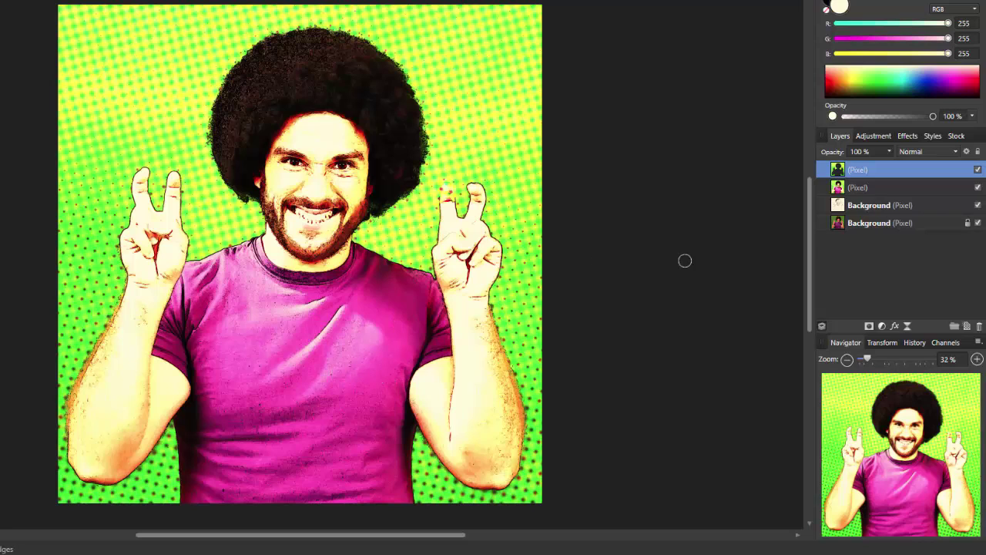
Hide the halftone background layer and select the purple T-shirt on the merged layer below with the Selection Brush
click(978, 170)
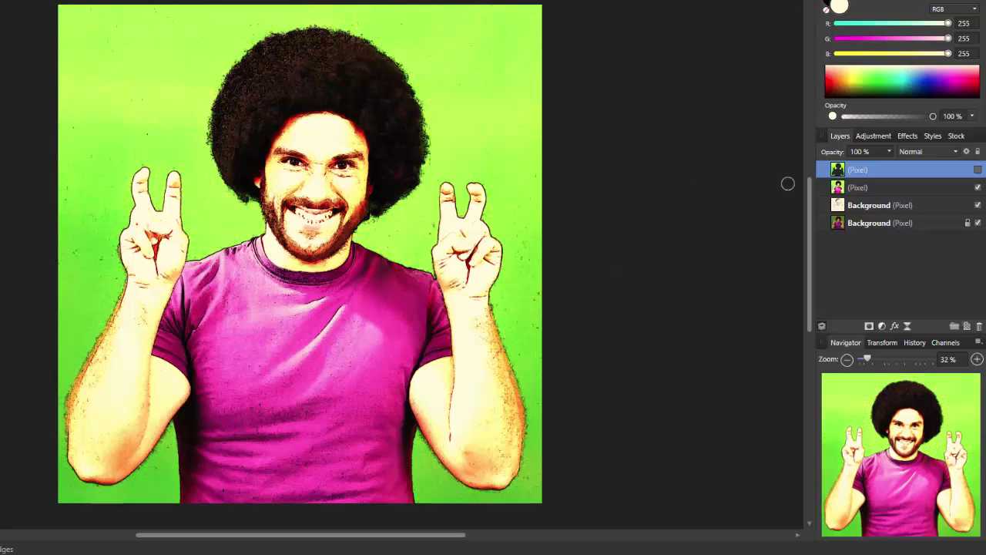
click(883, 189)
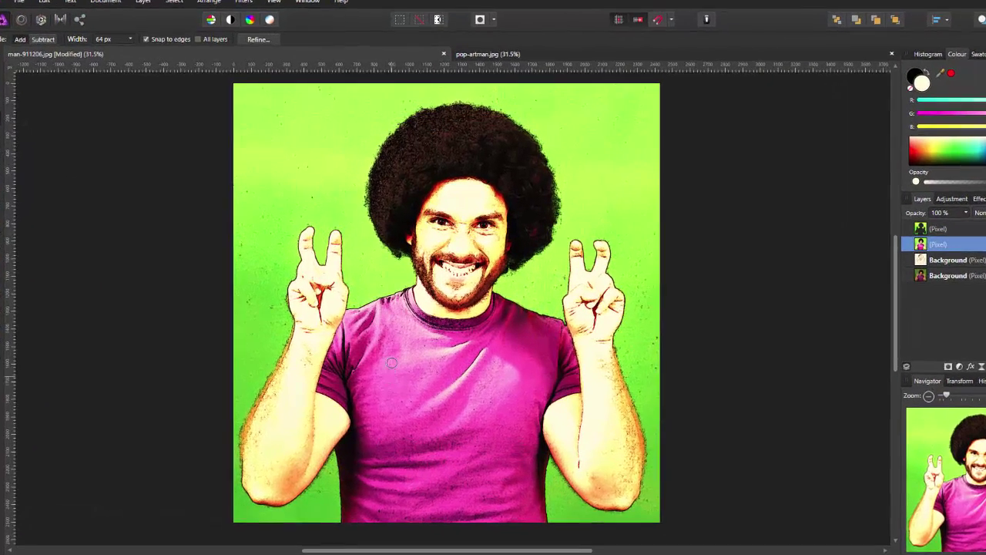
mouse_move(384, 336)
mouse_down()
mouse_move(430, 398)
mouse_move(430, 461)
mouse_move(447, 472)
mouse_move(401, 385)
mouse_up()
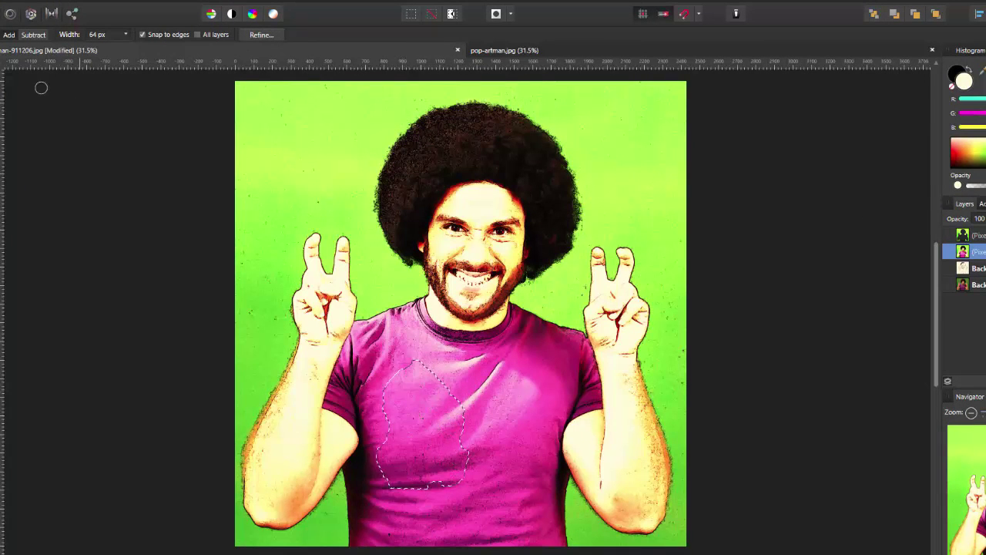
mouse_move(431, 300)
mouse_down()
mouse_move(504, 430)
mouse_move(507, 399)
mouse_move(535, 365)
mouse_move(538, 430)
mouse_move(544, 386)
mouse_up()
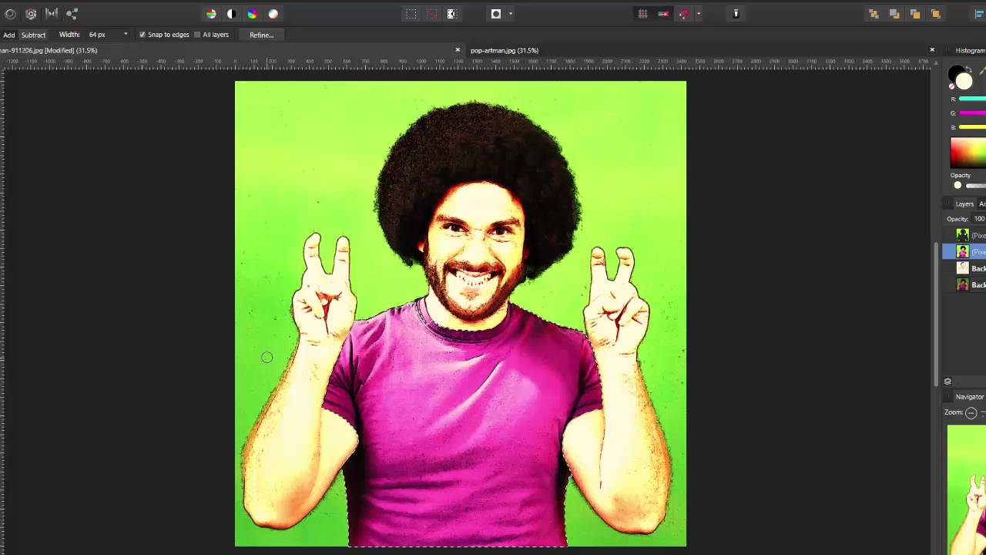
key(bracketleft)
key(bracketleft)
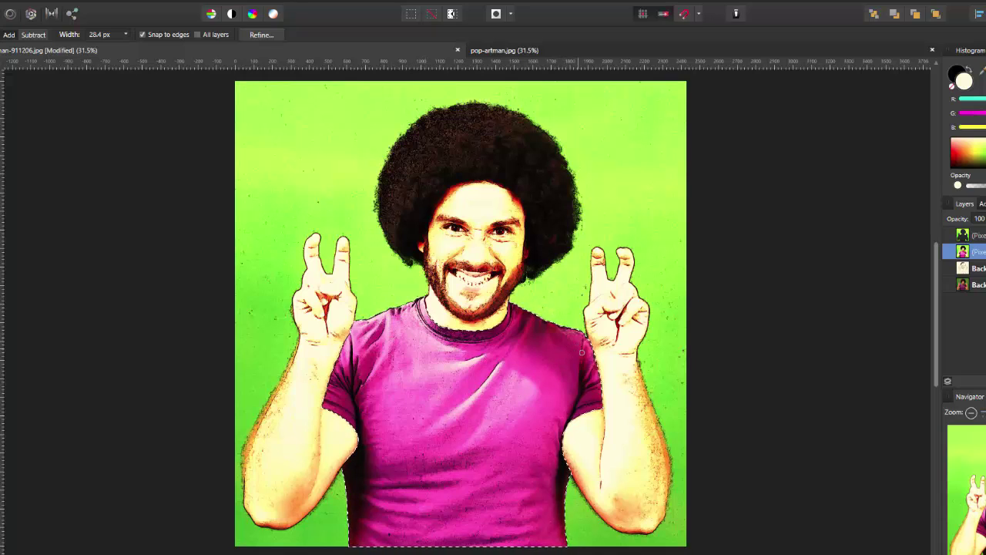
mouse_move(568, 416)
mouse_down()
mouse_move(557, 439)
mouse_move(560, 486)
mouse_up()
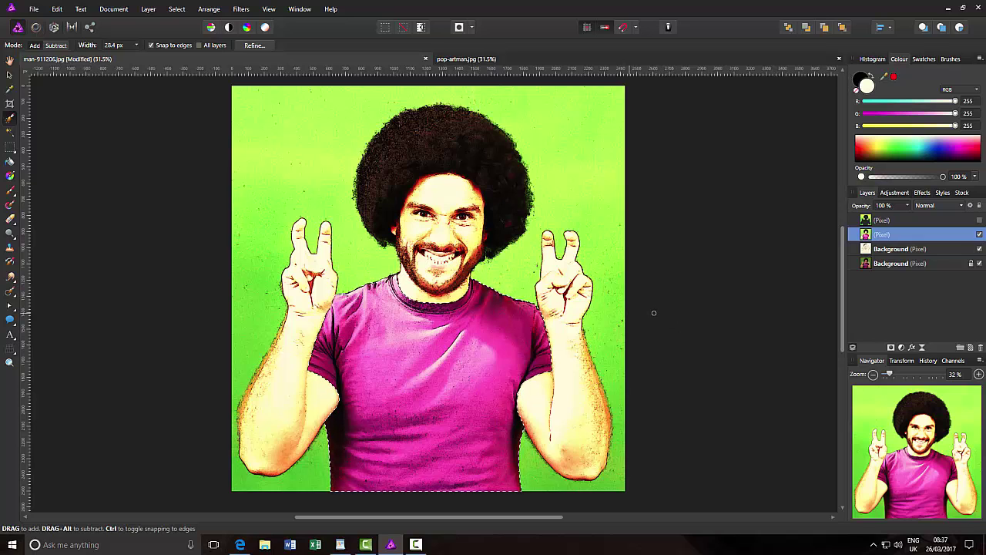
Copy the selected T-shirt onto its own layer and clear the selection
key(ctrl+j)
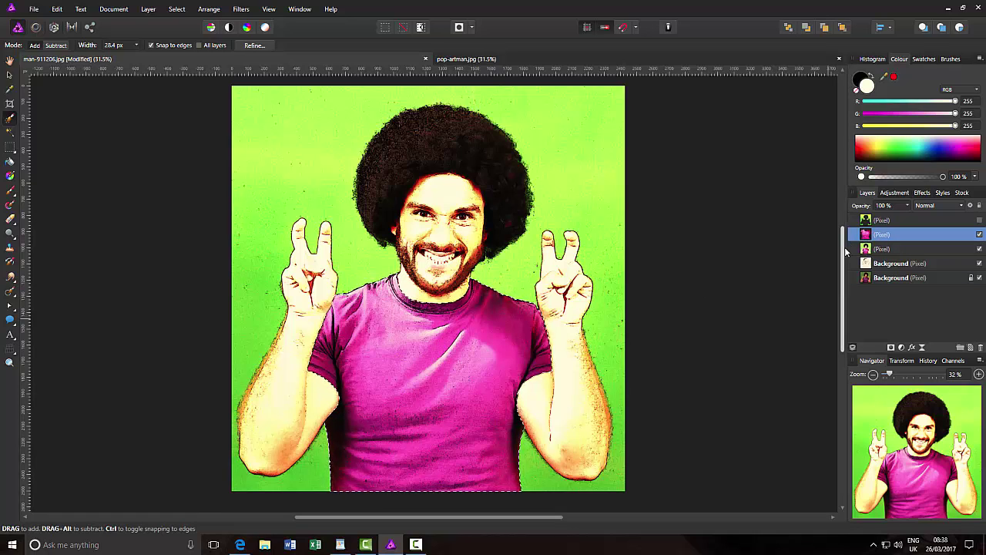
key(ctrl+d)
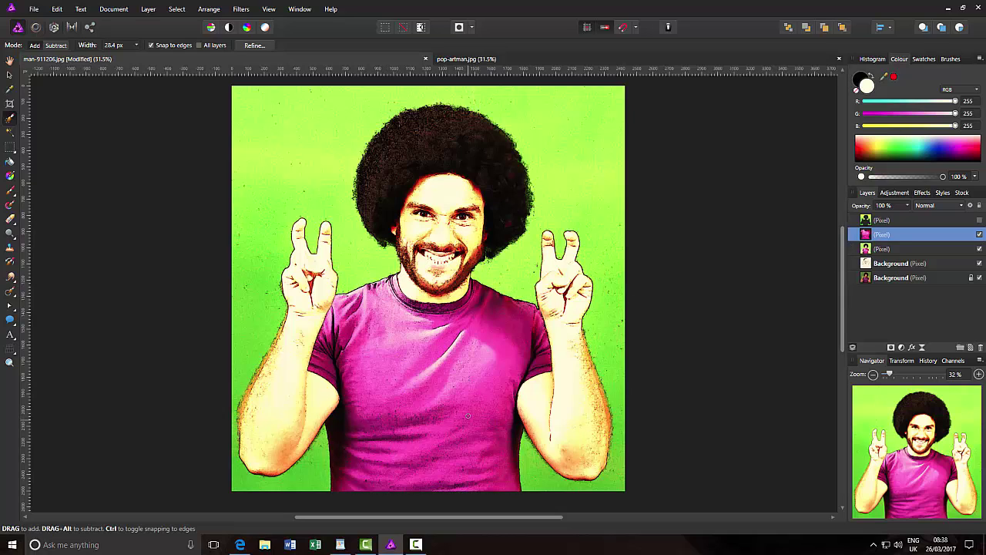
Start the Halftone filter on the T-shirt layer, preview the Line and Circular screens, and set the screen type to Colour
click(242, 9)
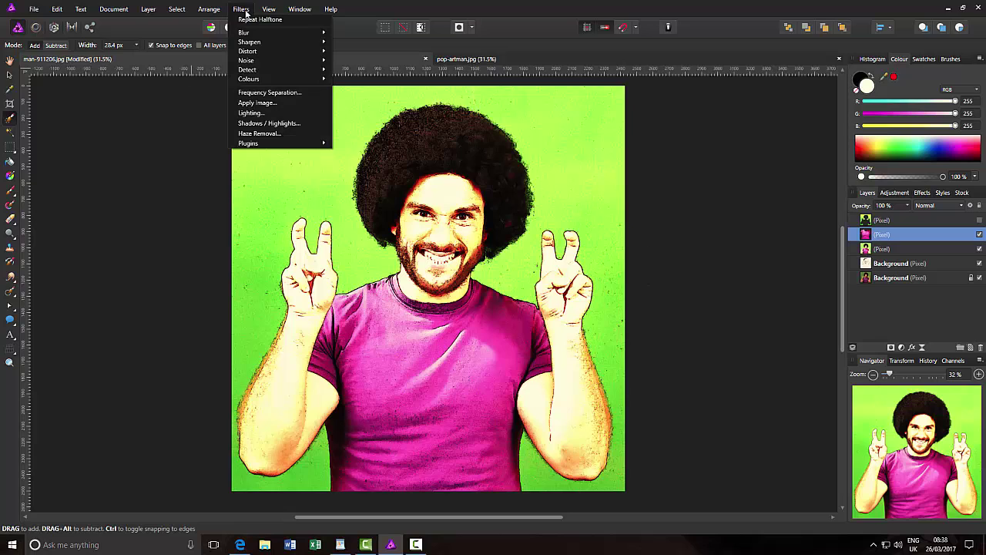
mouse_move(305, 78)
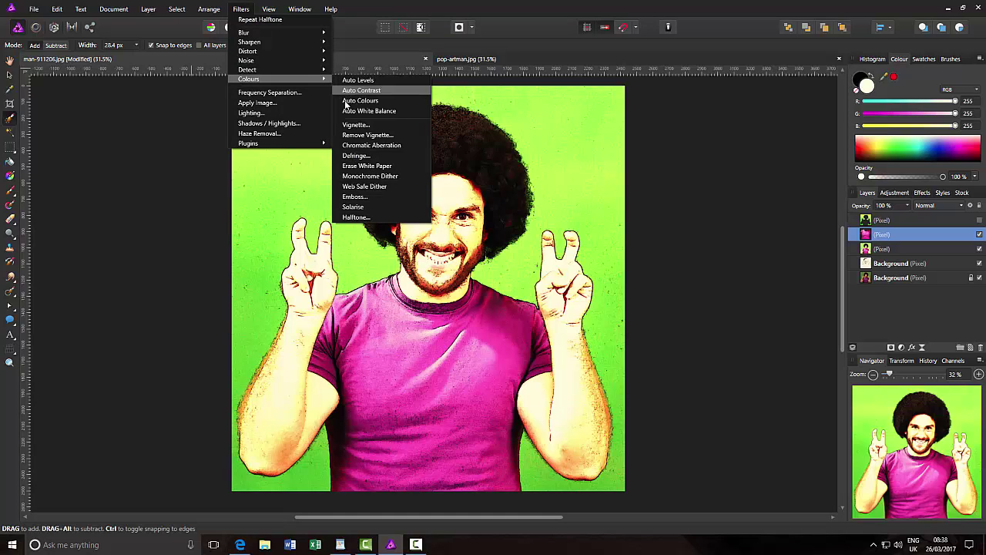
click(356, 217)
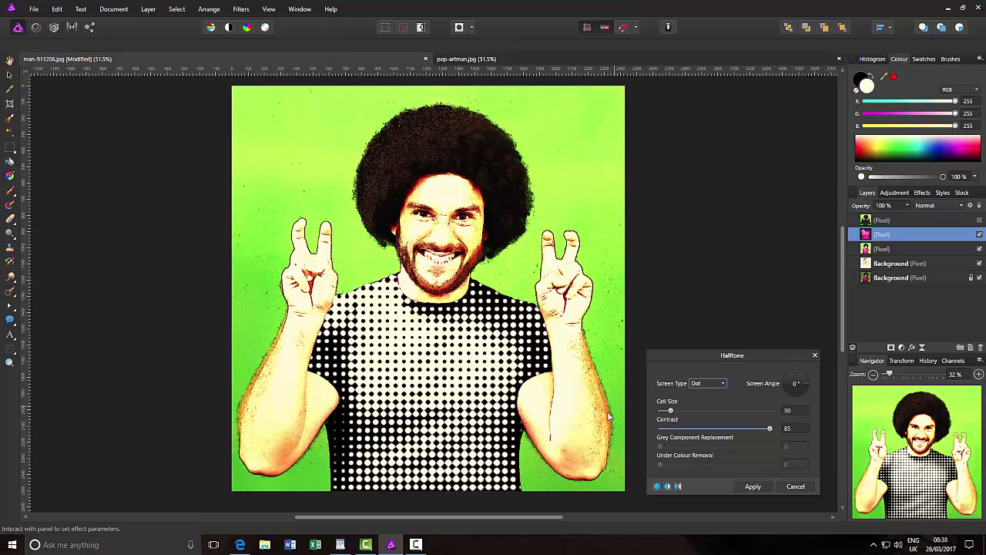
click(725, 385)
click(716, 407)
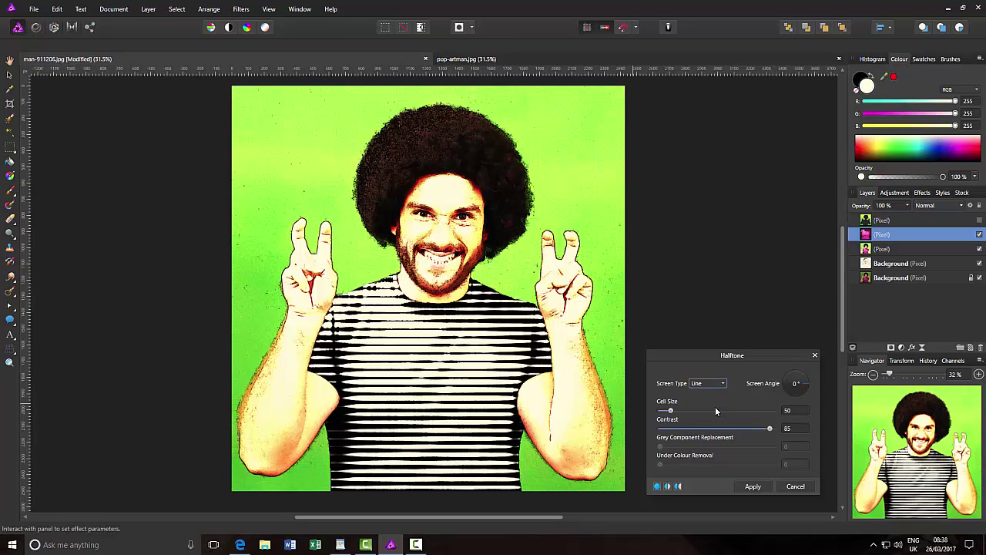
click(723, 384)
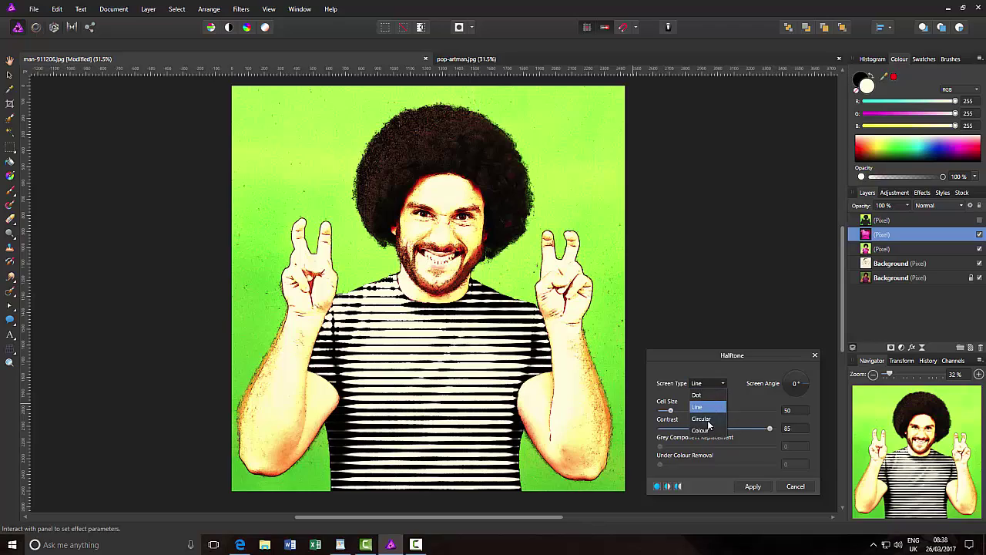
click(709, 420)
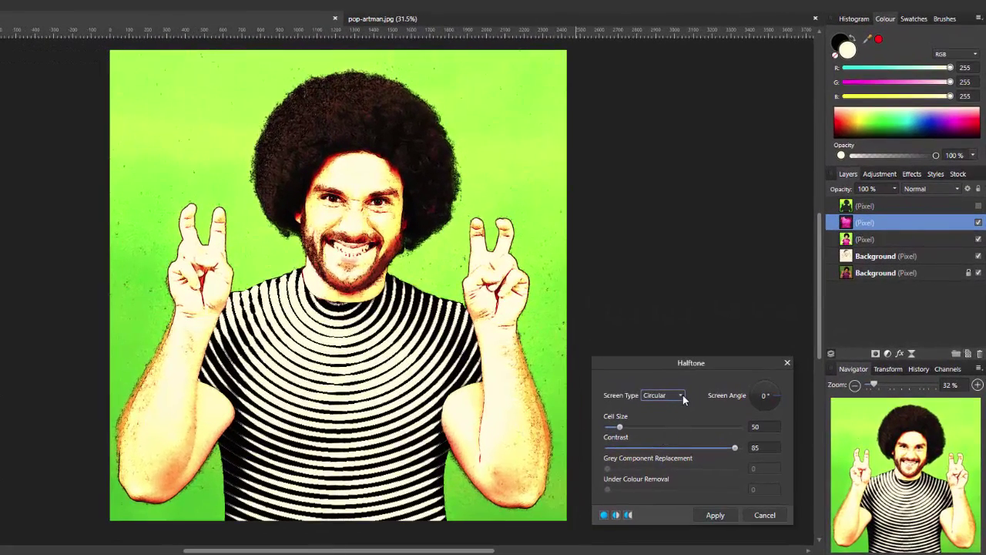
click(682, 394)
click(659, 453)
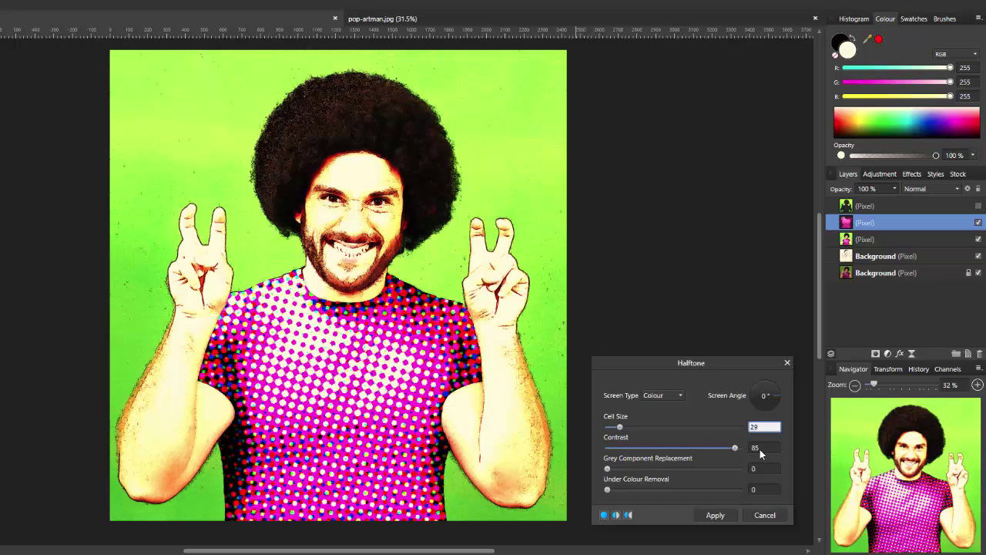
Set the T-shirt's halftone cell size to 29 and contrast to 56, and apply the filter
key(Tab)
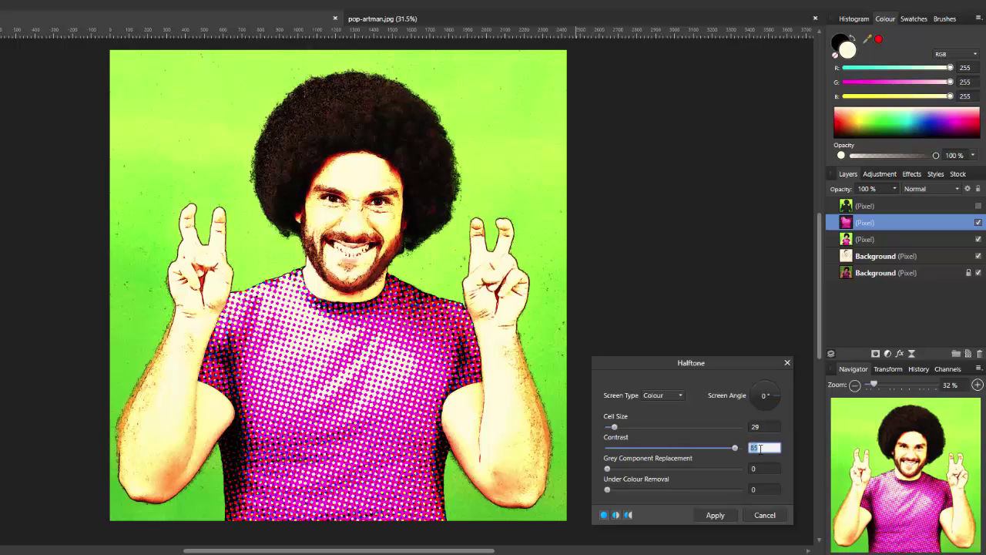
text(56)
key(Return)
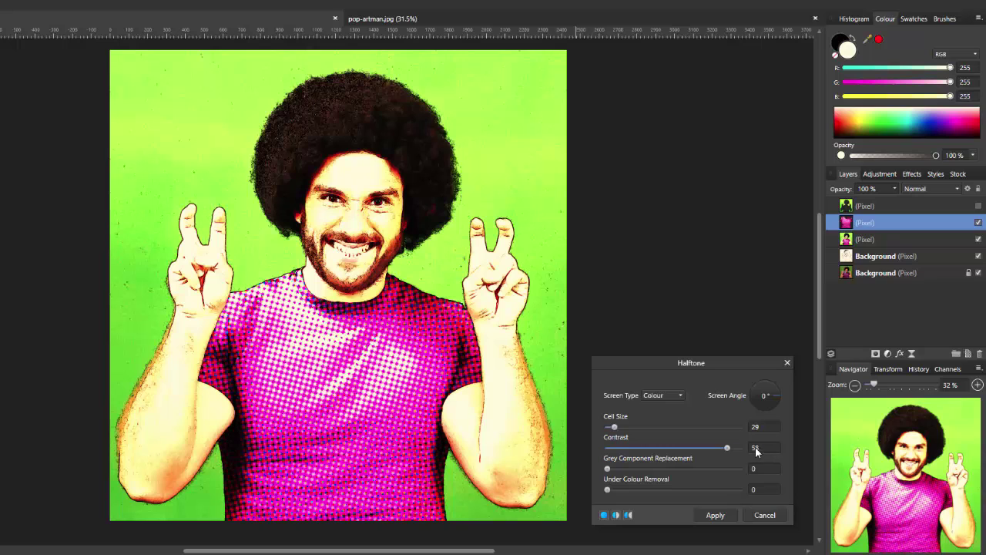
click(715, 515)
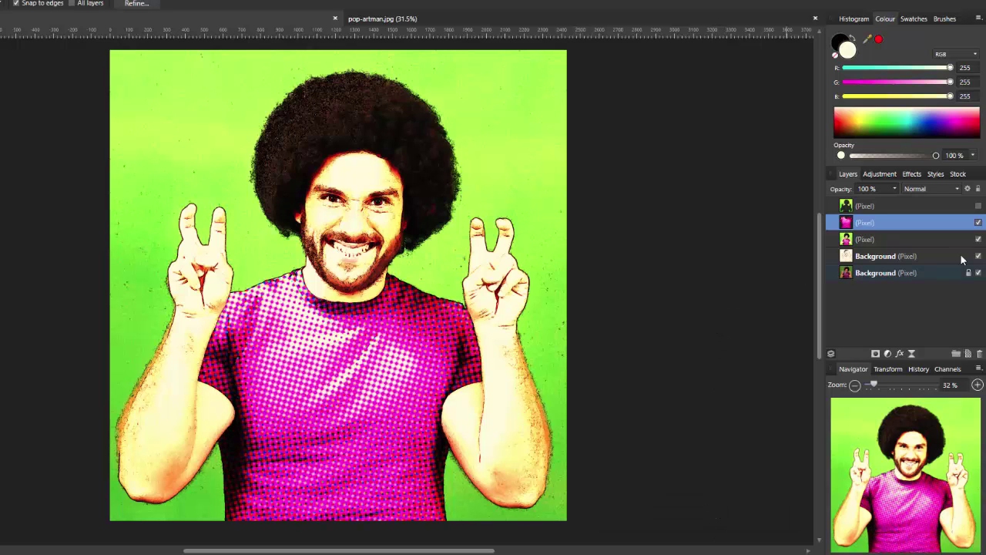
Preview the halftone background layer, hide it and the T-shirt layer, and make the merged pixel layer below them active
click(978, 207)
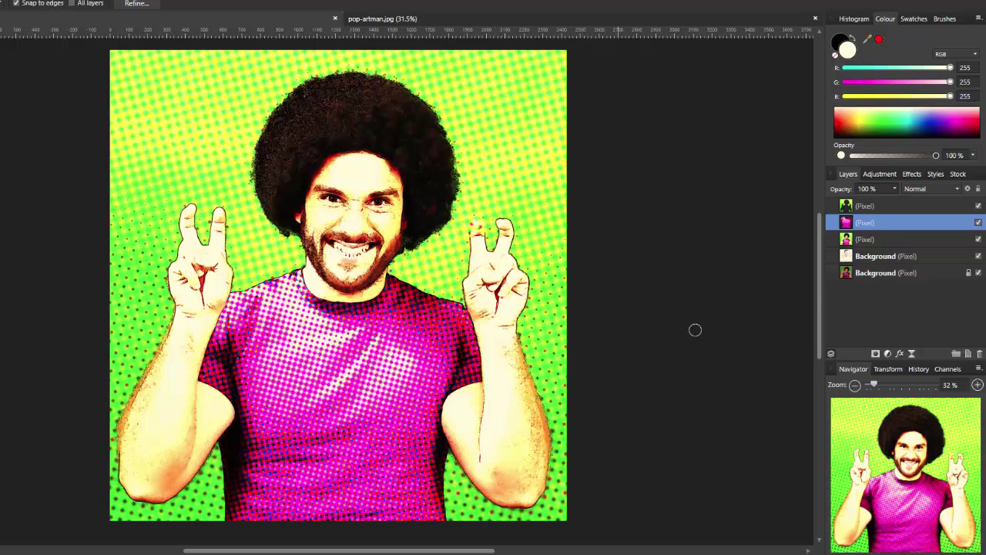
click(978, 206)
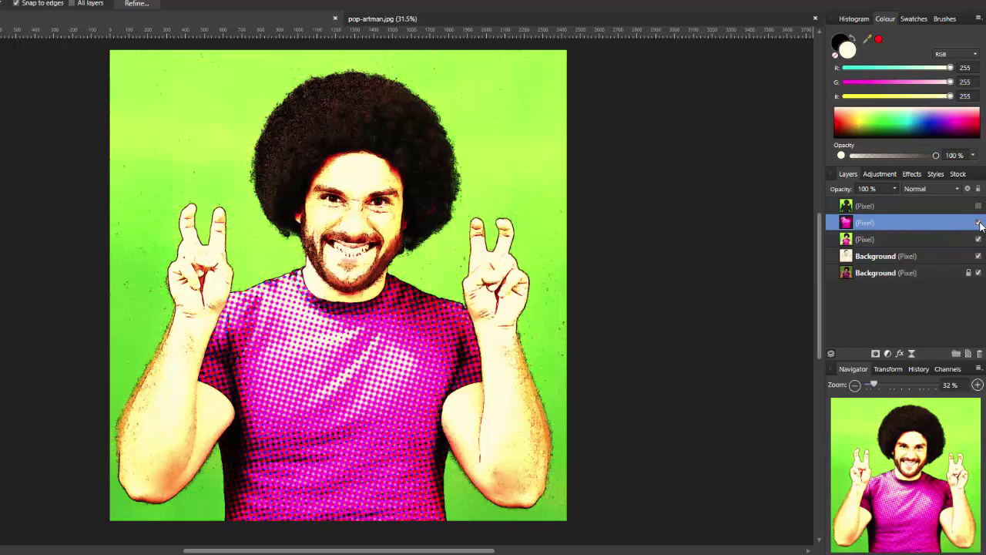
click(979, 223)
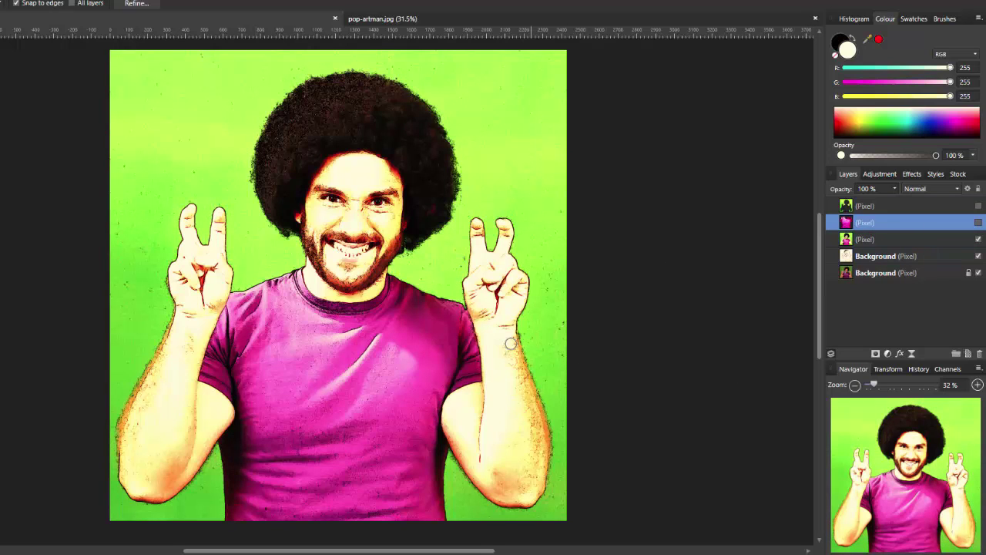
click(911, 240)
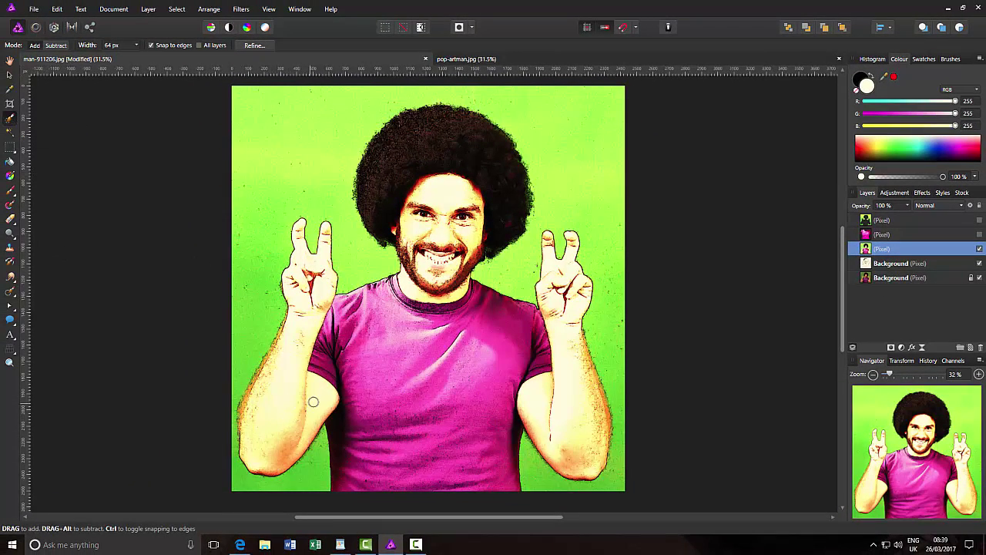
Select the face, neck, hands and arms with the Selection Brush, subtract the T-shirt collar, and copy the selection onto its own layer
drag(293, 407, 272, 425)
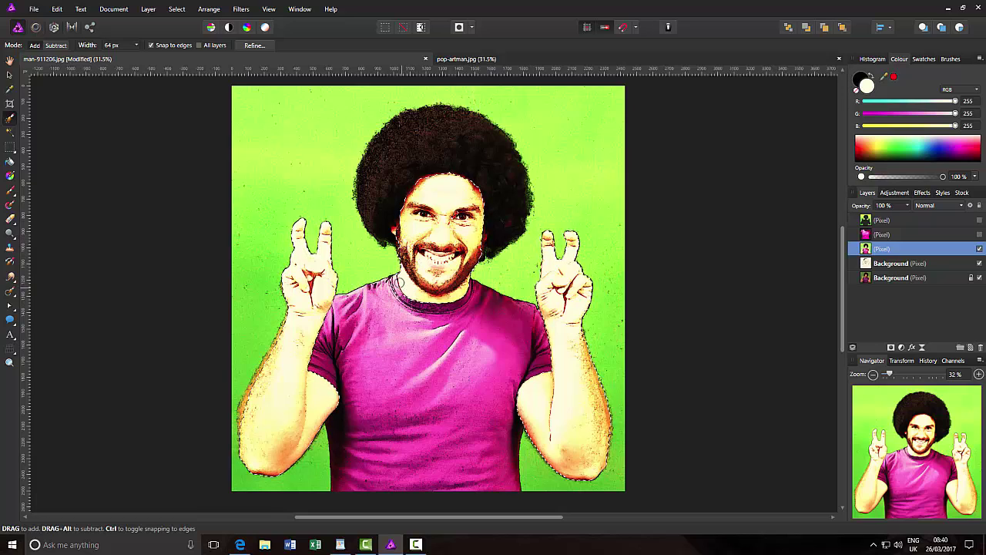
click(54, 46)
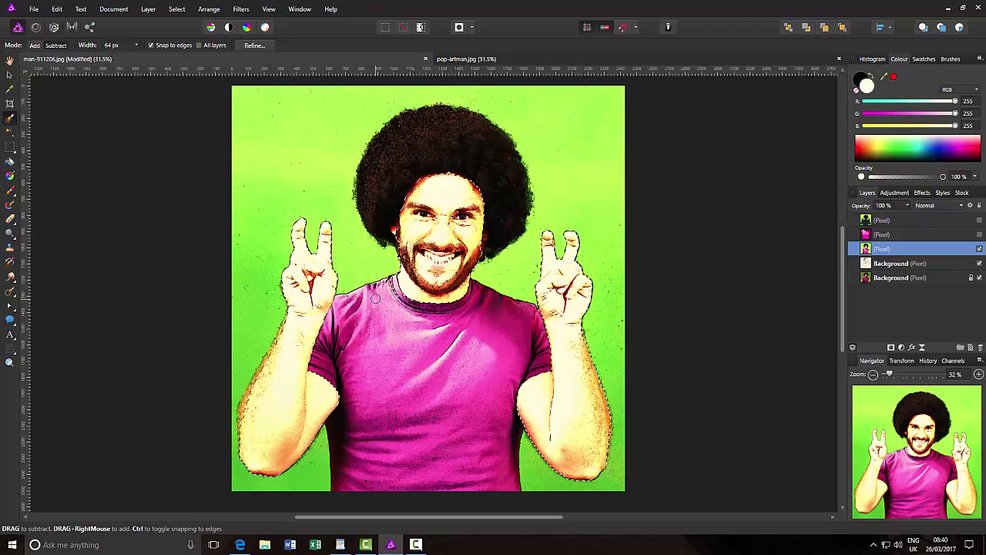
key(bracketleft)
key(bracketleft)
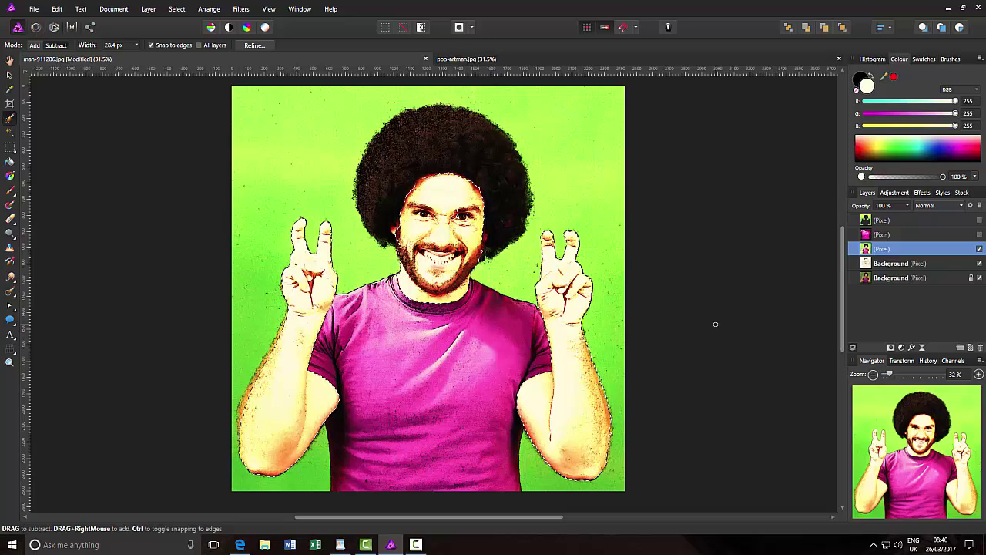
key(ctrl+j)
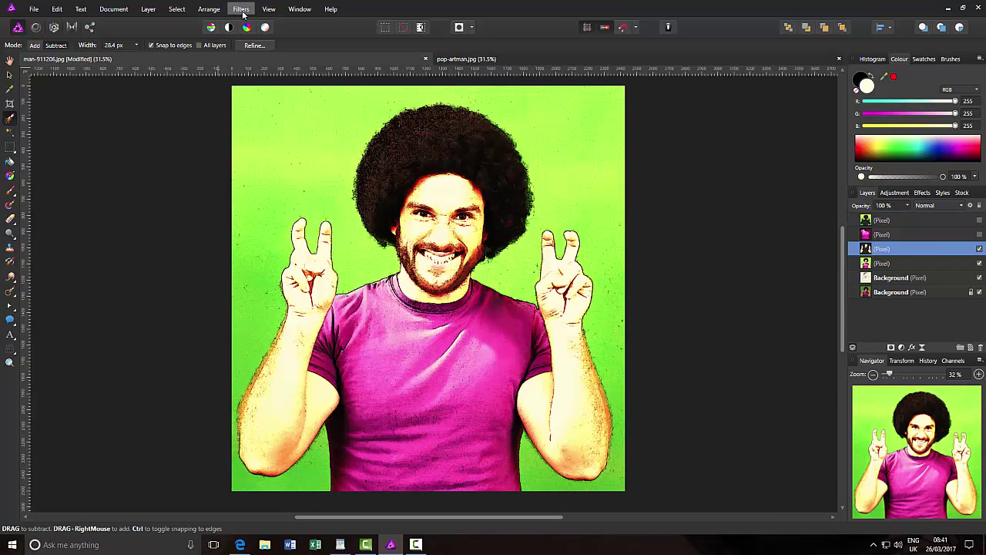
Start the Halftone filter on the skin layer, preview the Line and Circular screens, and set the screen type to Colour
click(242, 10)
mouse_move(325, 83)
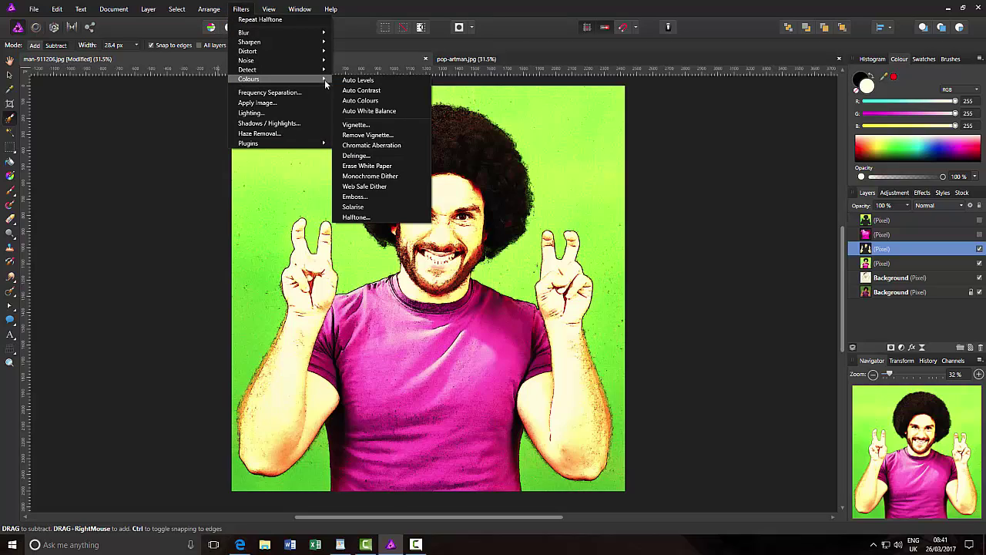
click(355, 217)
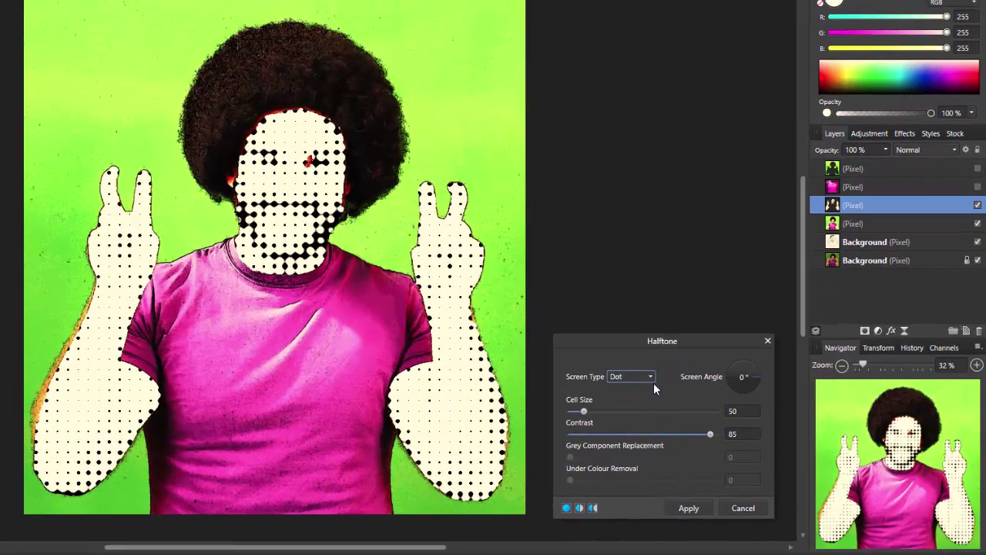
click(651, 378)
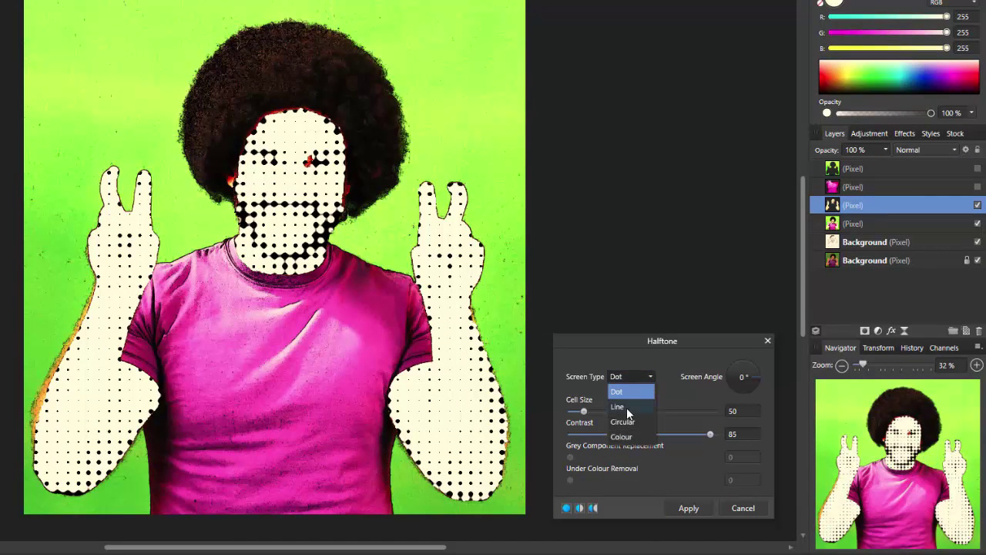
click(627, 408)
click(652, 377)
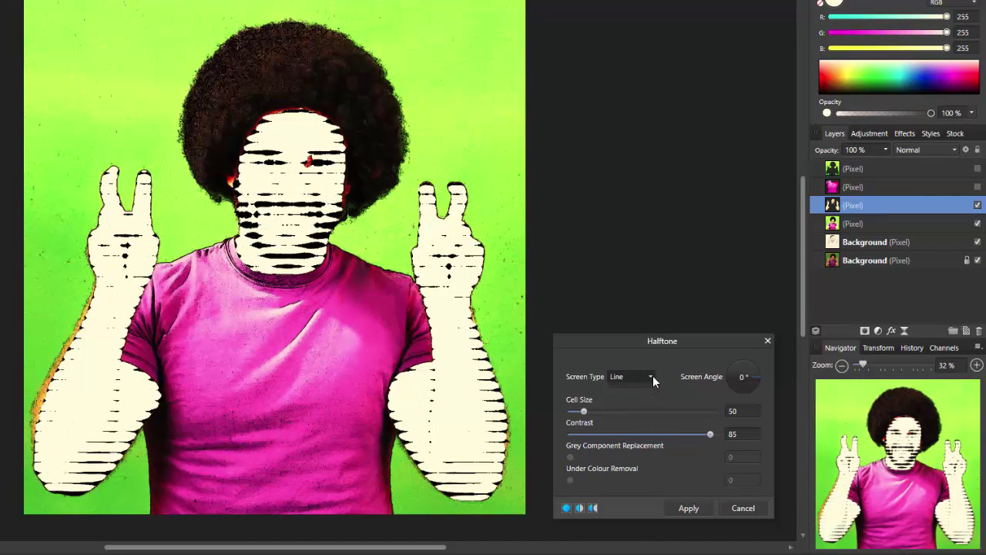
click(621, 423)
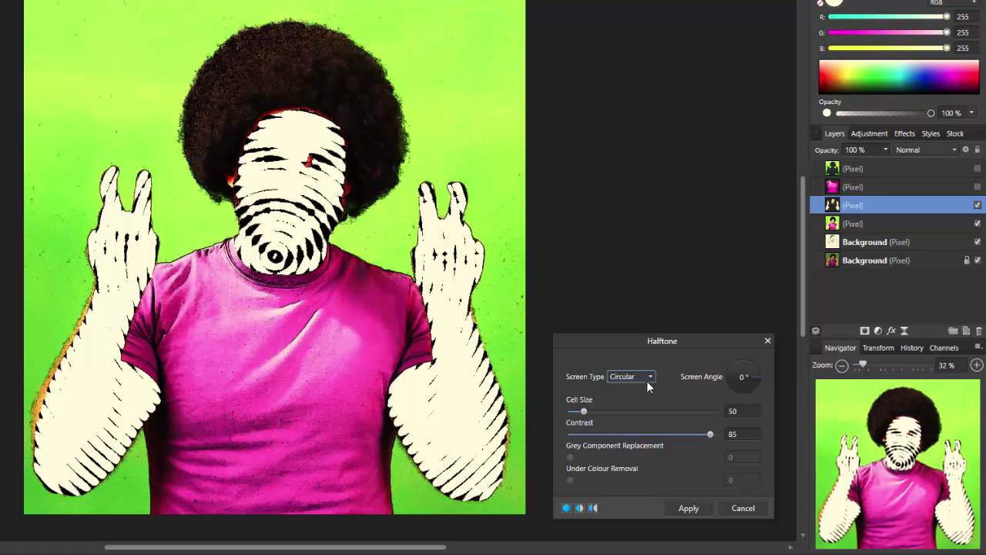
click(651, 378)
click(616, 436)
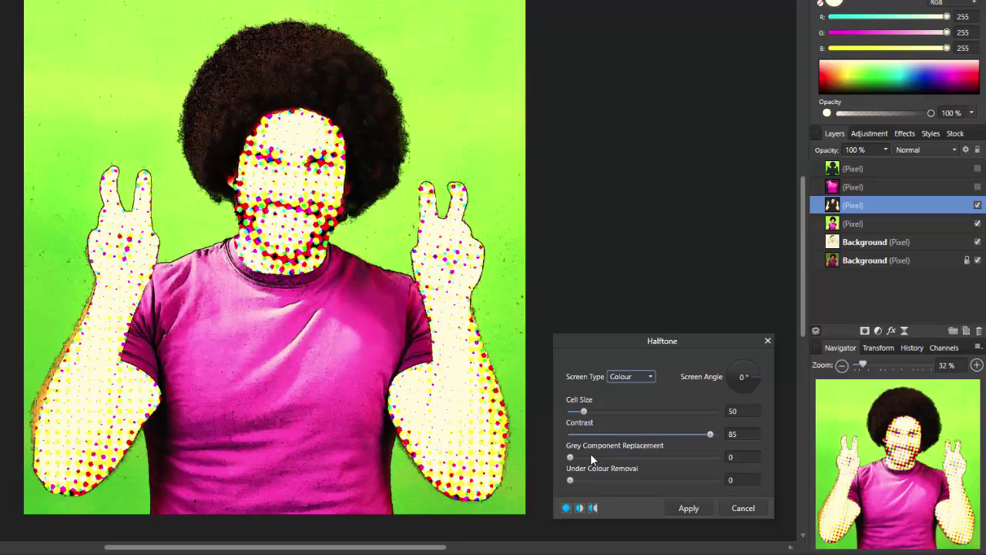
Set the skin's halftone cell size and contrast both to 15.5, and apply the filter
click(741, 411)
text(15.5)
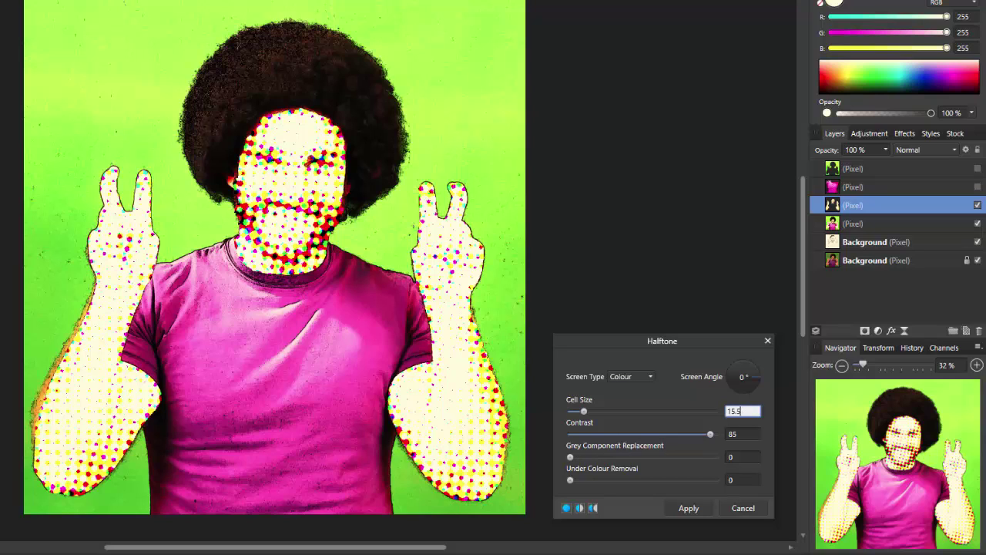
click(737, 436)
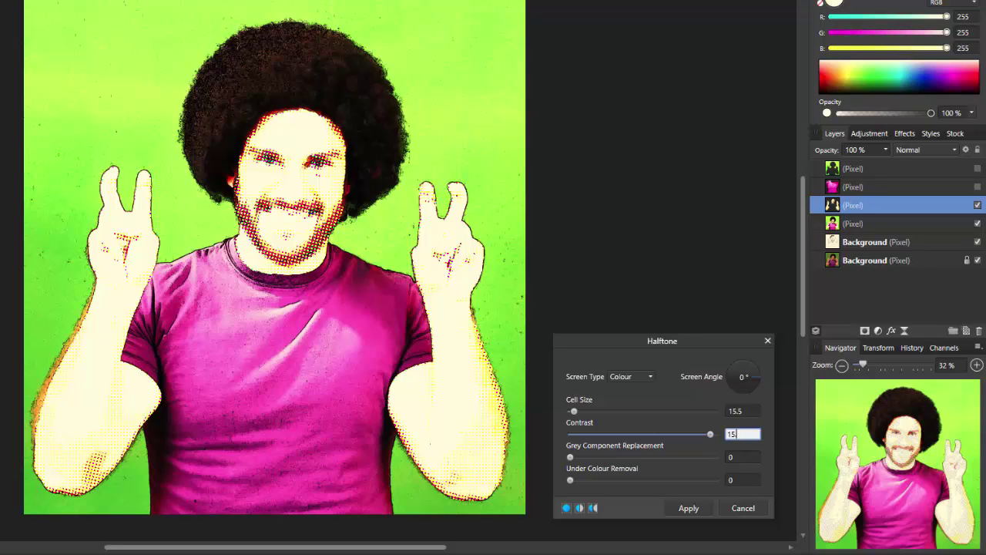
text(15.5)
key(Return)
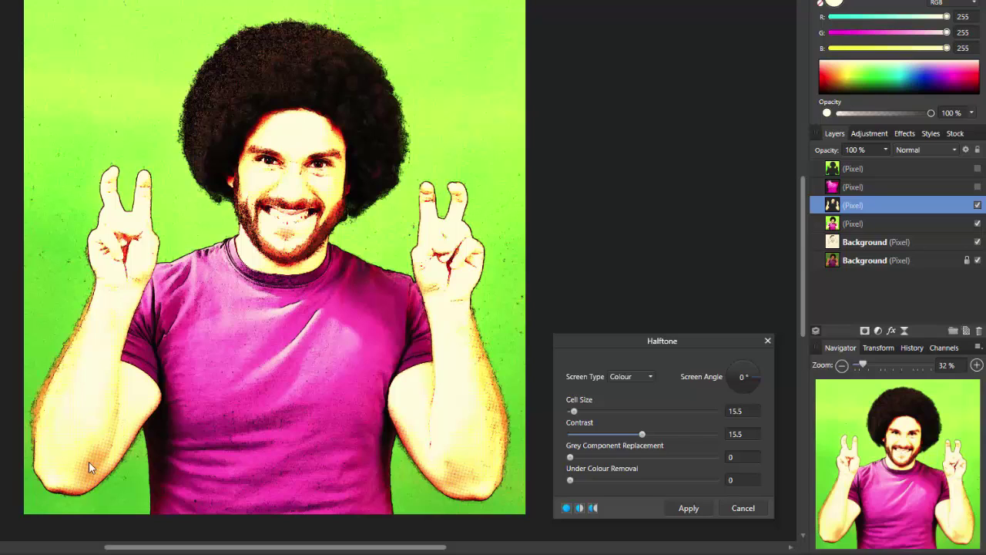
click(688, 508)
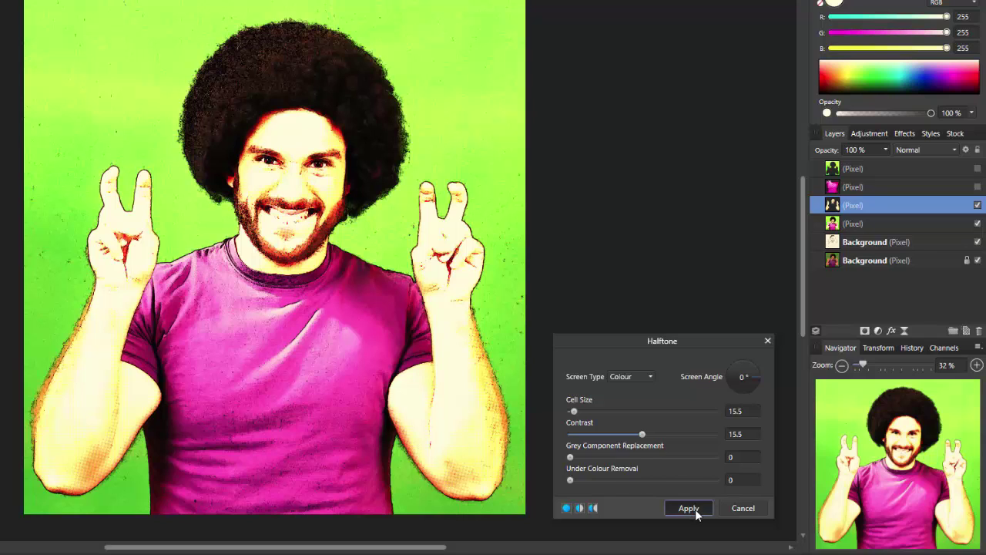
Show the halftoned T-shirt and background layers again and make the topmost background layer active
click(977, 186)
click(977, 169)
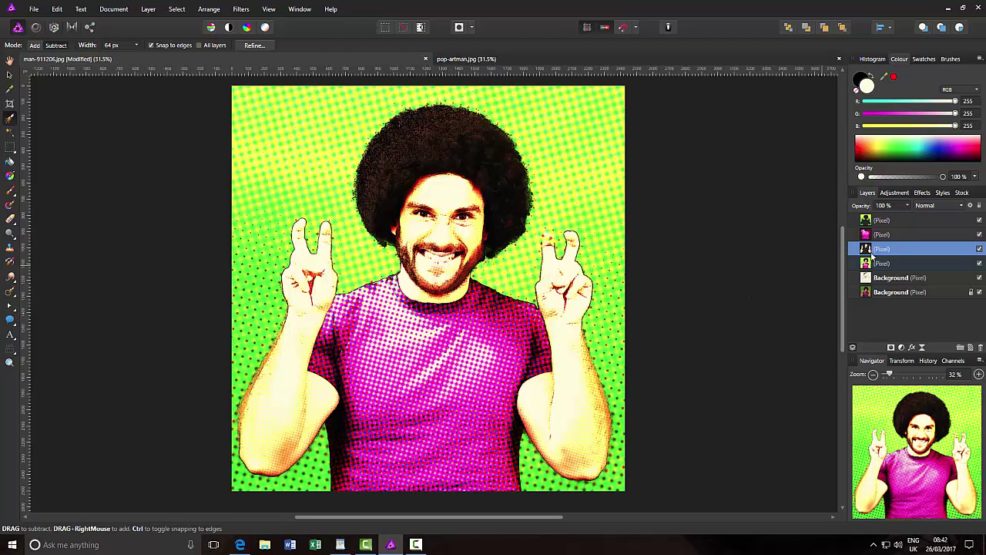
click(916, 222)
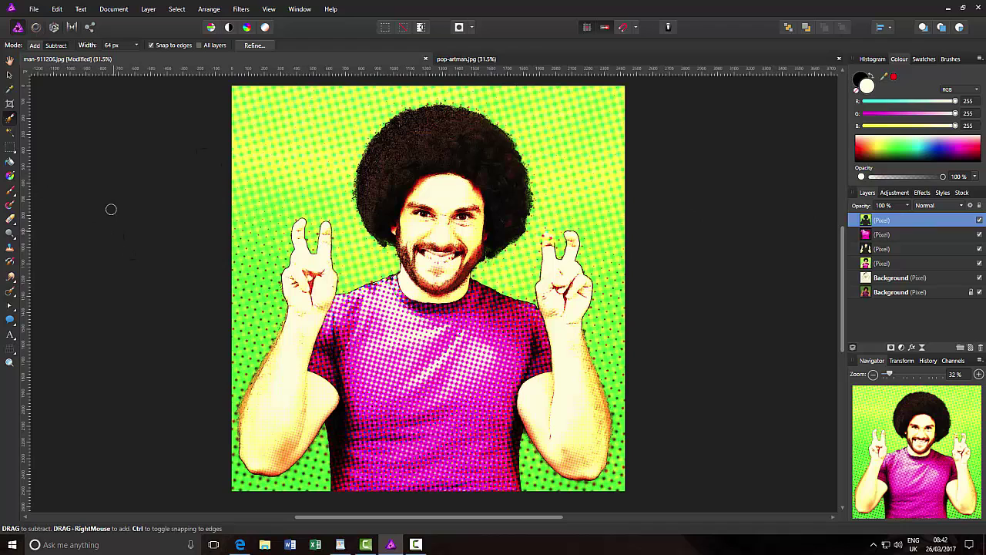
Draw a white elliptical speech bubble with the Callout Ellipse tool beside the man's hair, above his raised hand on the image's left
click(15, 330)
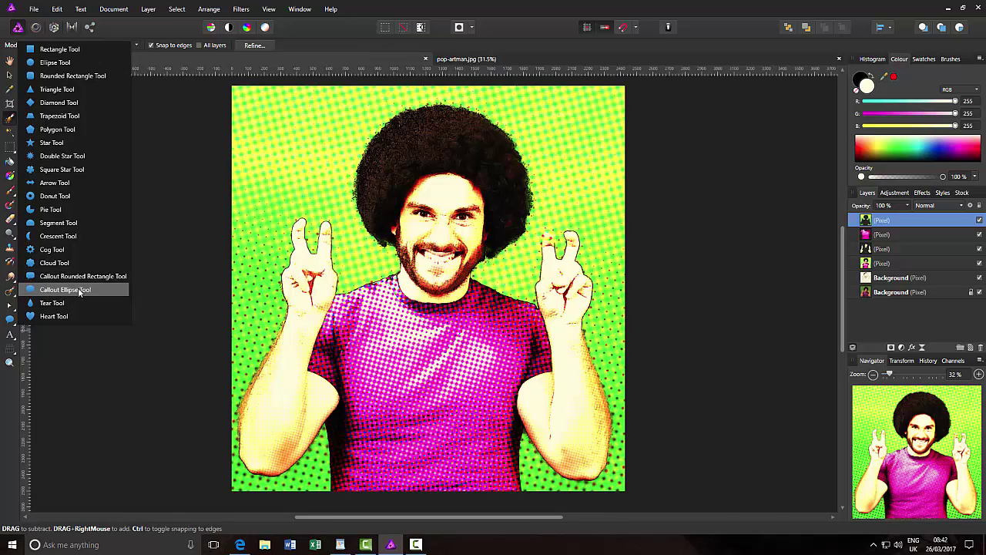
click(78, 289)
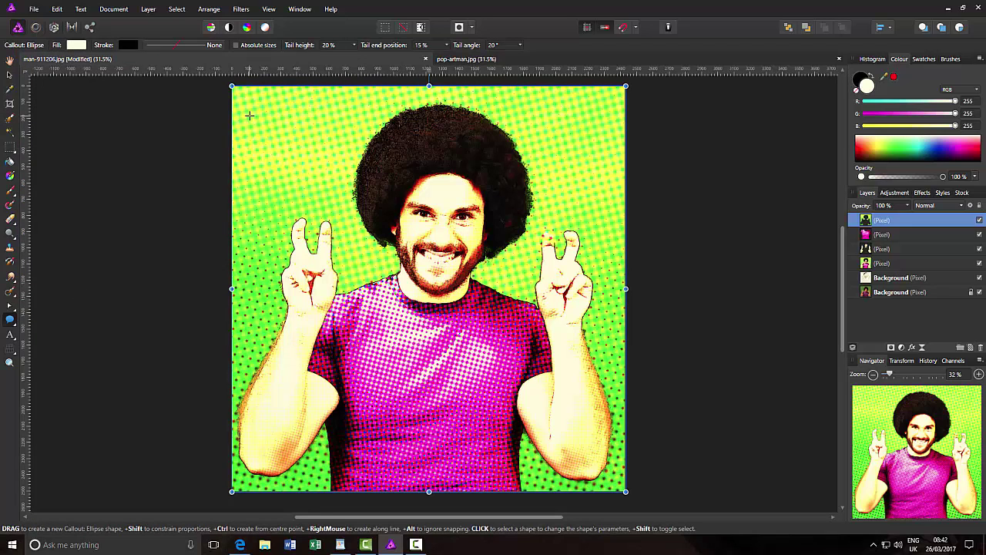
drag(248, 112, 377, 226)
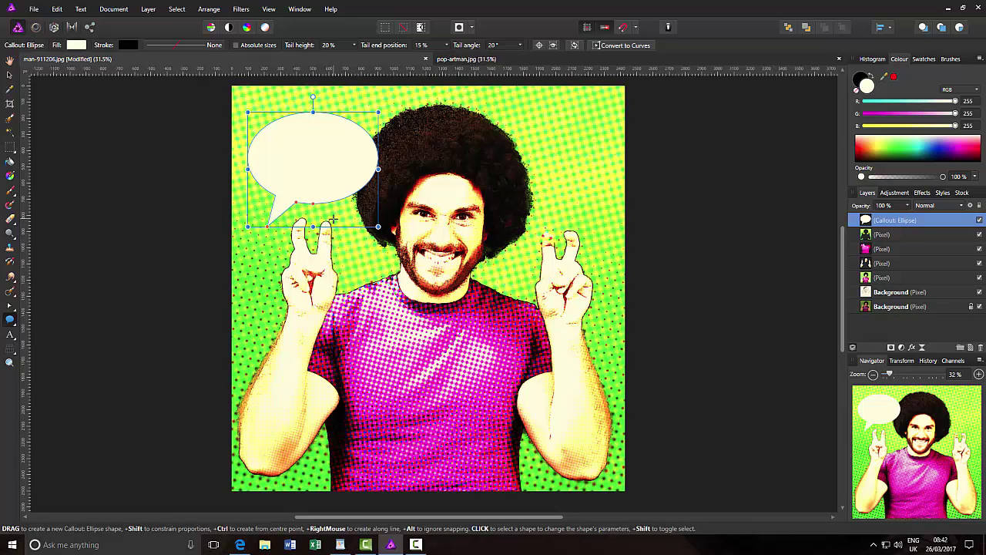
Flip the speech bubble horizontally so its tail points towards the man's face
right_click(319, 167)
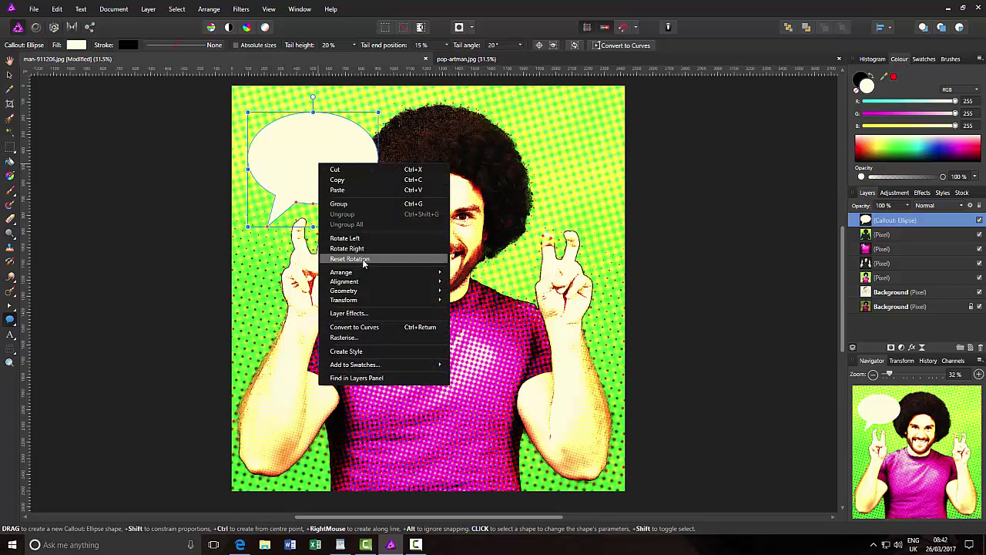
mouse_move(398, 291)
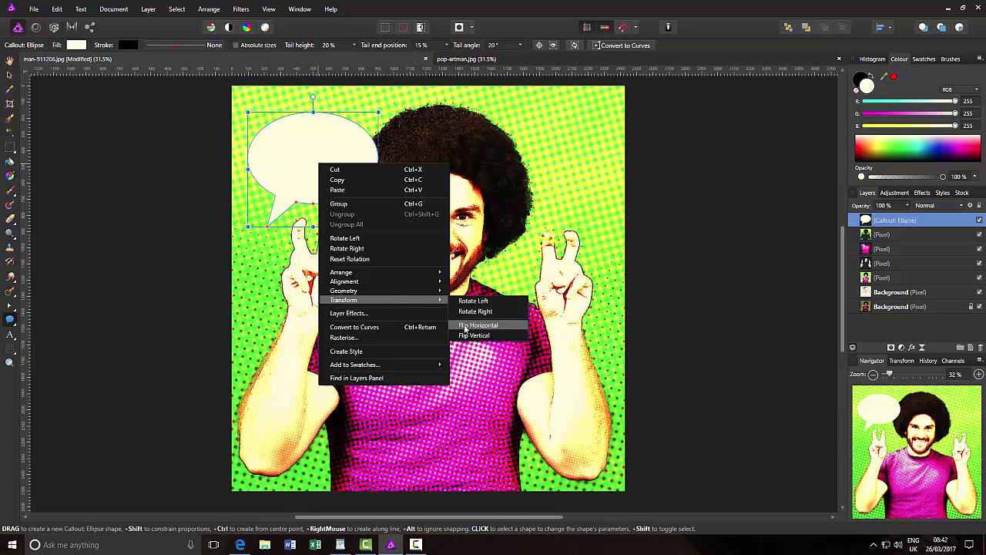
click(490, 326)
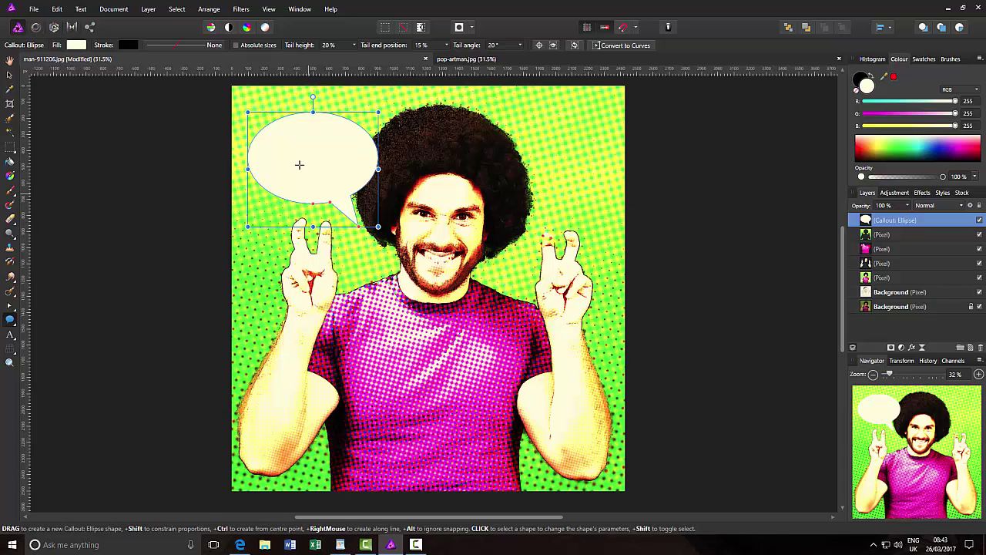
Tilt the speech bubble slightly counter-clockwise, enlarge it a little and position it beside the man's hair, near the image's left edge
click(10, 75)
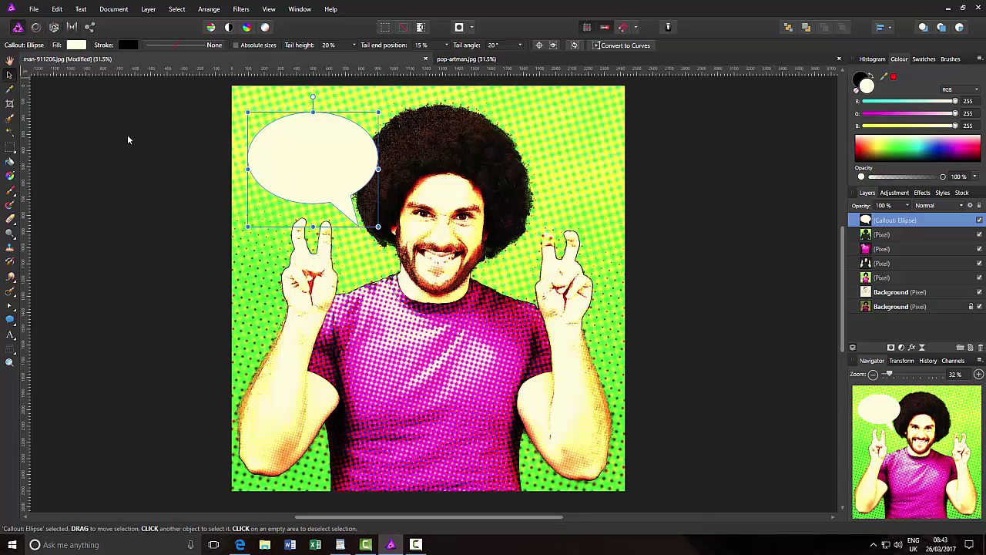
drag(306, 169, 299, 170)
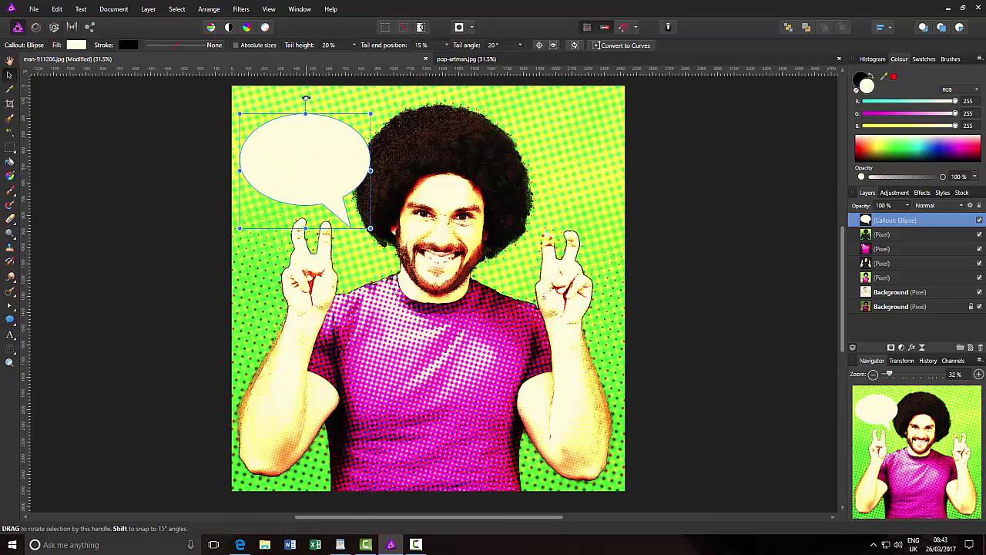
drag(305, 98, 290, 98)
mouse_move(304, 165)
mouse_down()
mouse_move(301, 175)
mouse_move(301, 167)
mouse_up()
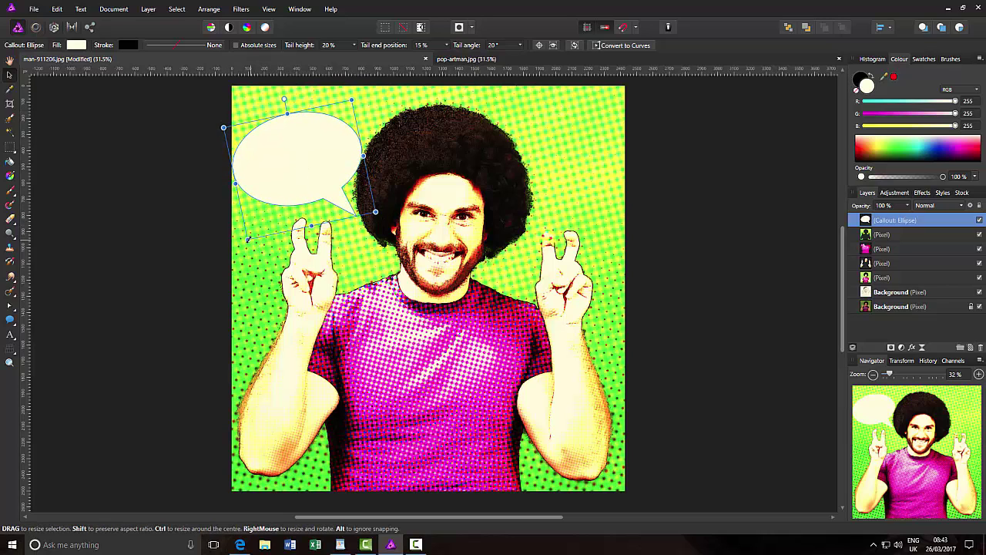
drag(248, 239, 251, 243)
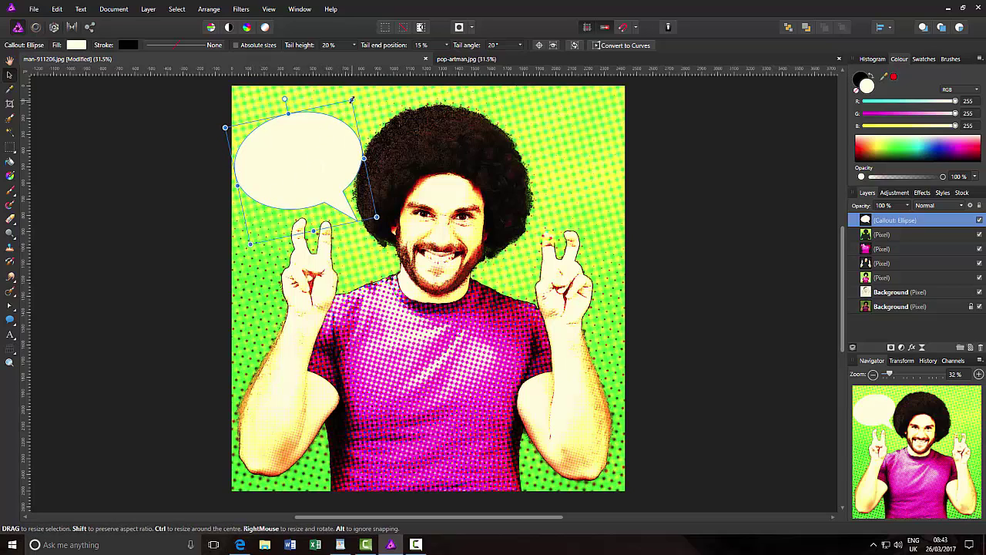
mouse_move(351, 100)
mouse_down()
mouse_move(376, 84)
mouse_move(358, 93)
mouse_up()
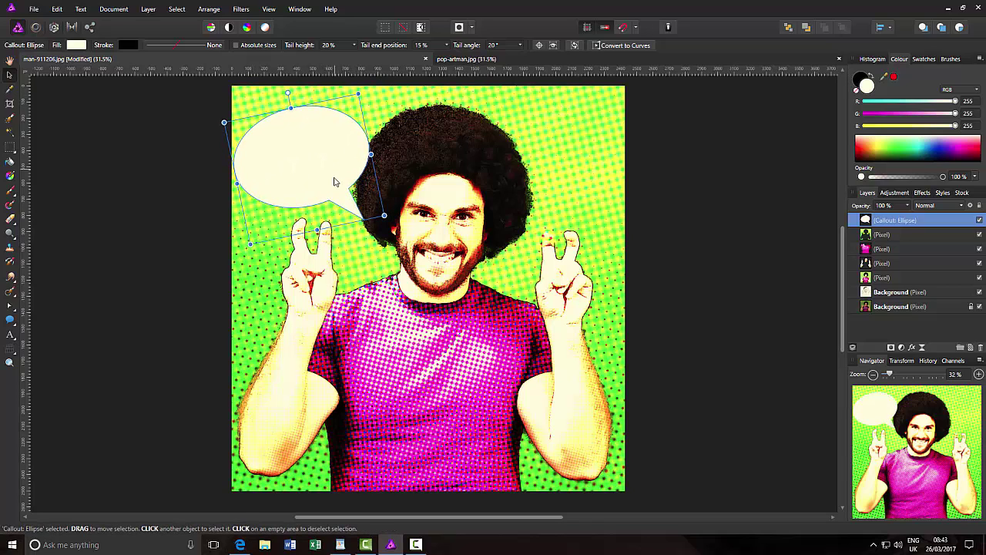
click(9, 60)
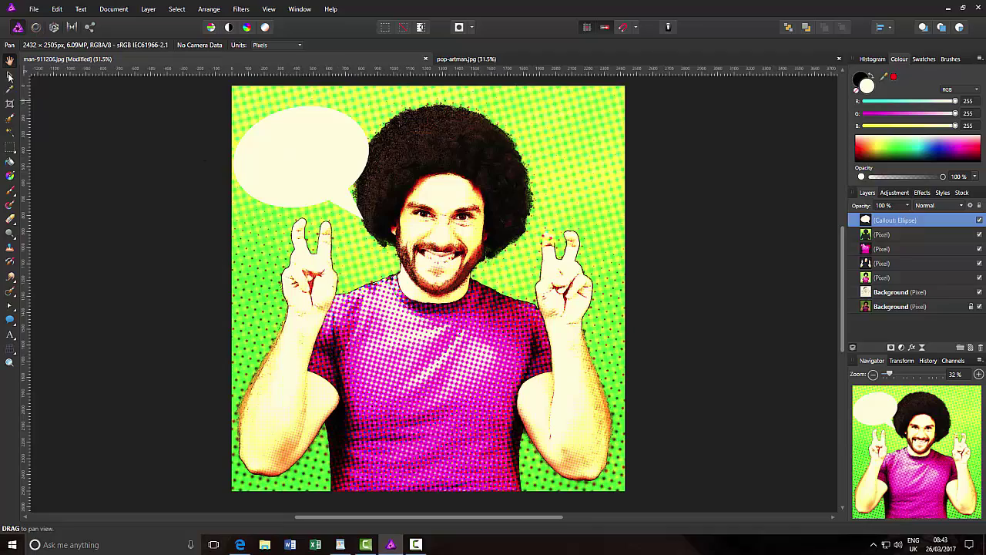
Give the speech bubble a solid black outline 9.8 pt wide
click(9, 76)
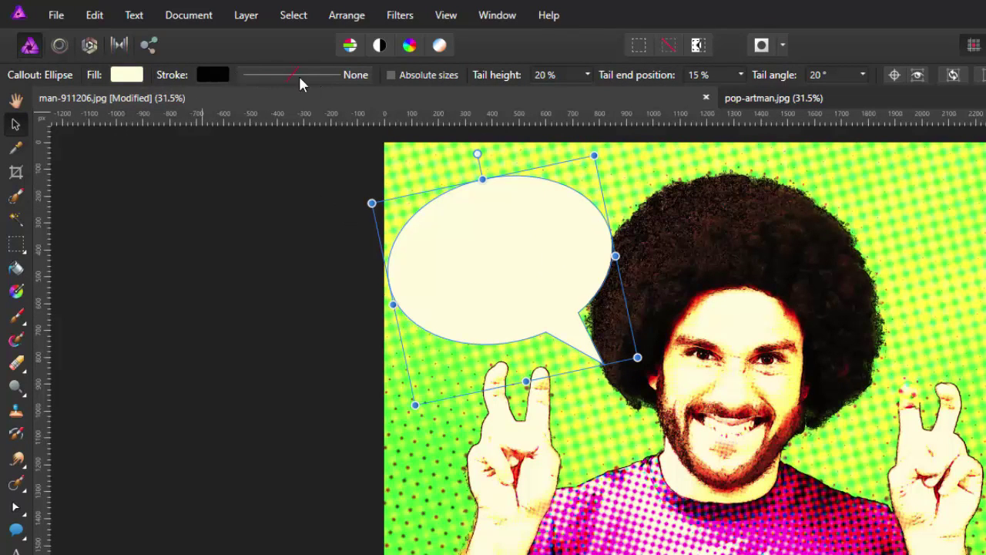
click(355, 80)
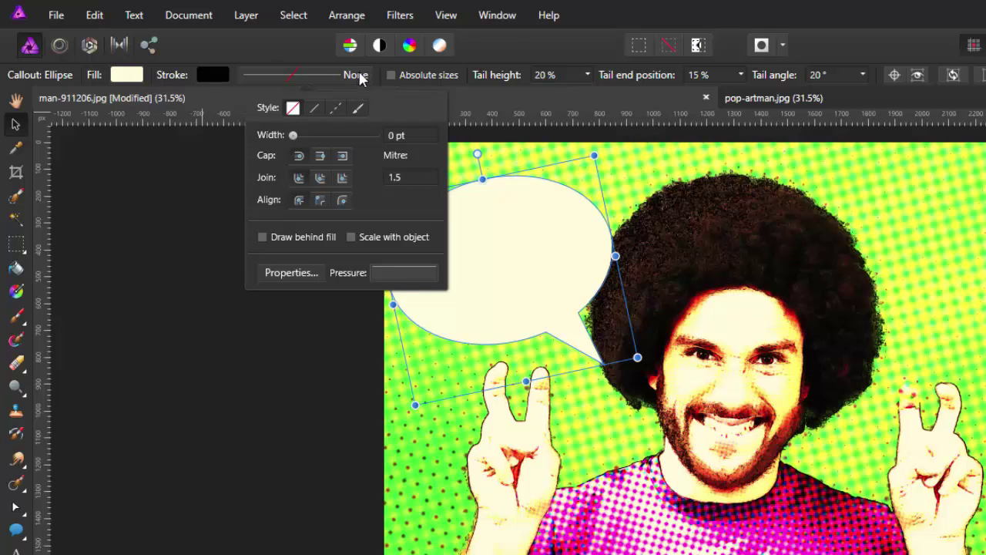
drag(295, 136, 328, 137)
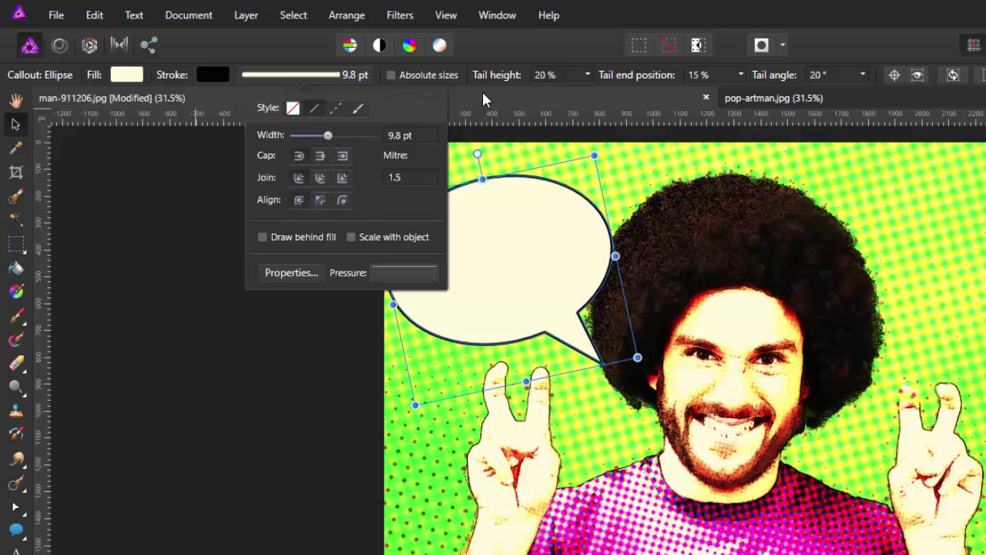
click(576, 45)
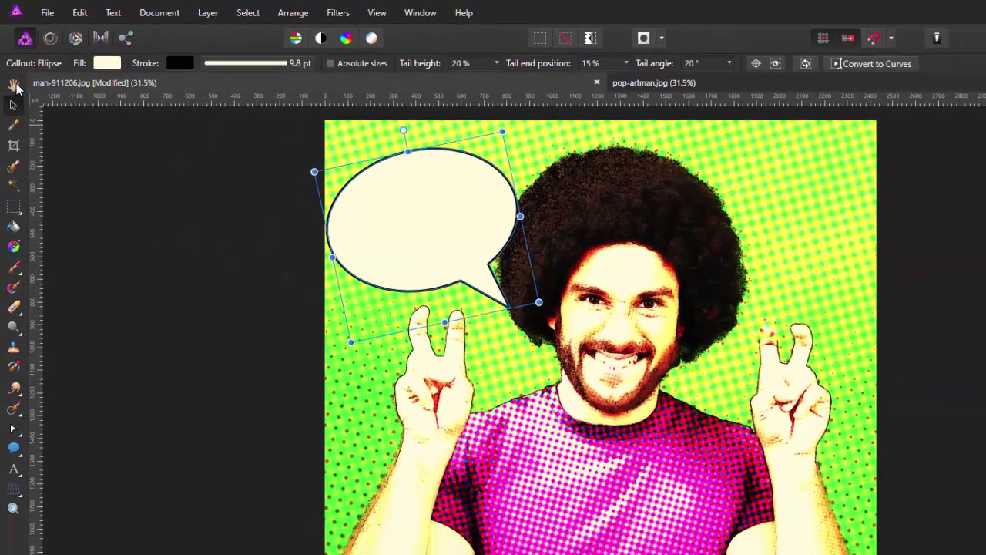
key(h)
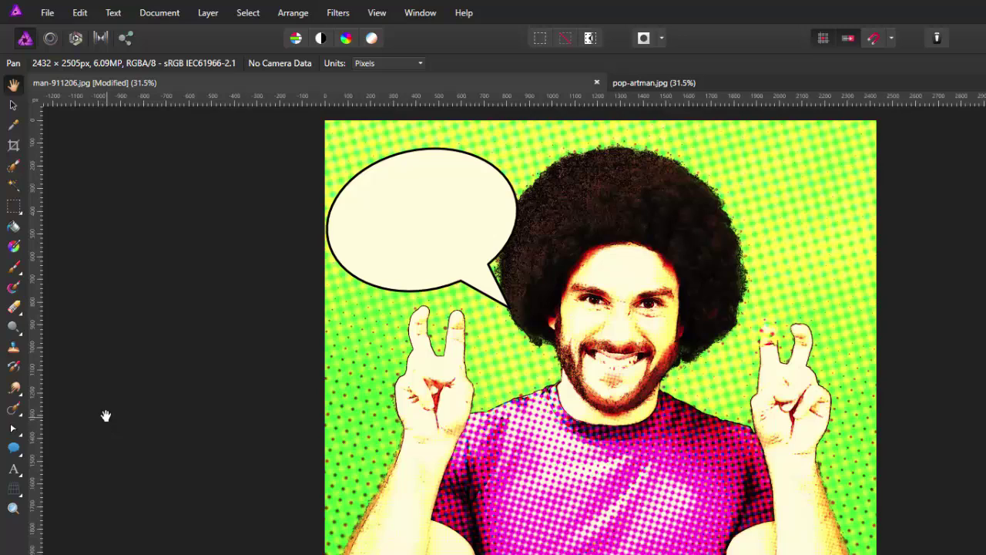
Add art text at about 155 pt in the speech bubble, reading "Affinity Photo" with "Man" on a second line, and centre-align it
click(13, 470)
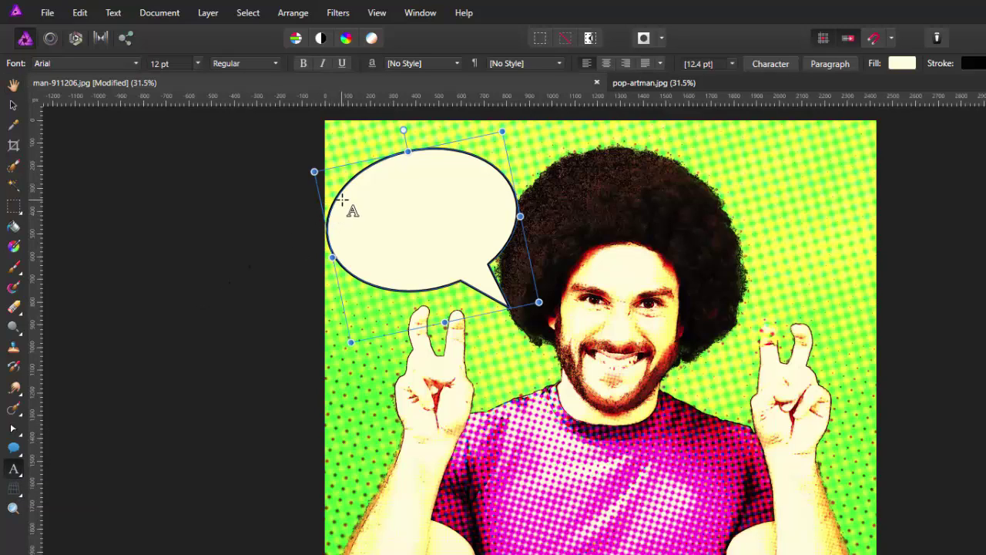
drag(342, 199, 362, 225)
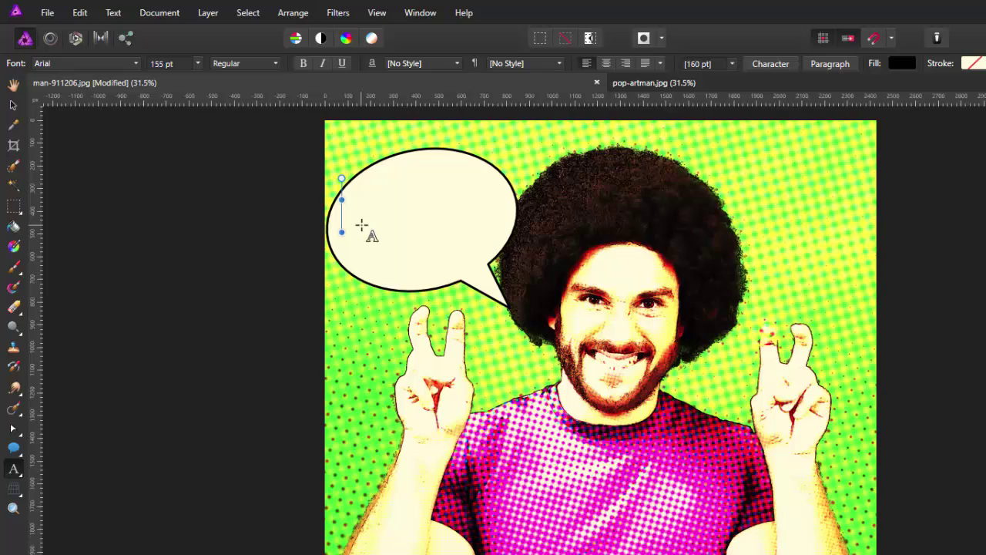
text(Affinty)
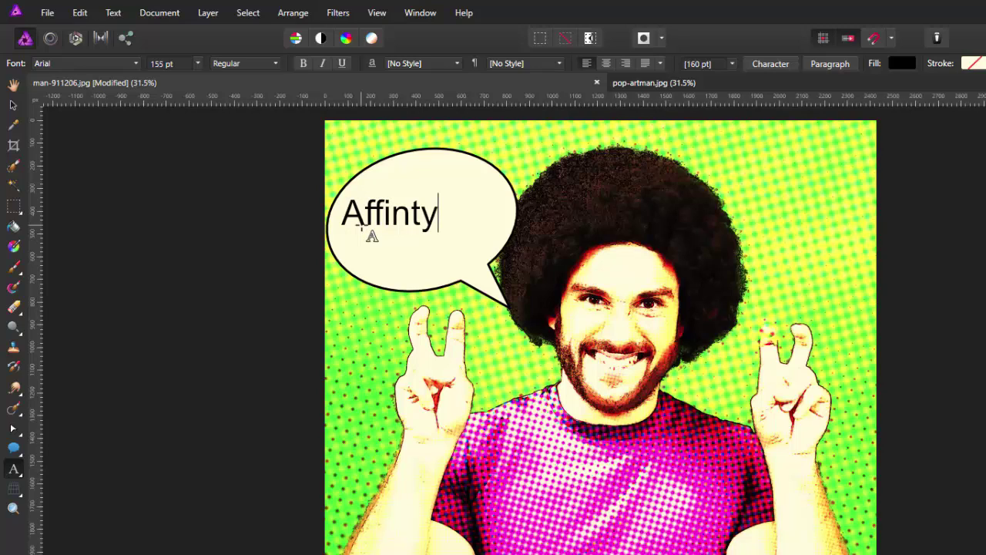
text( Photo)
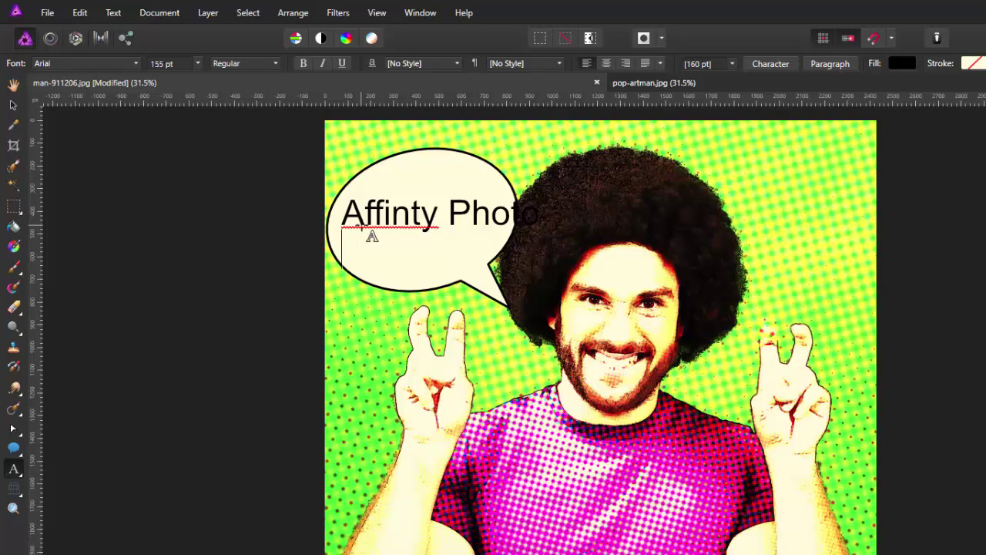
text(Man)
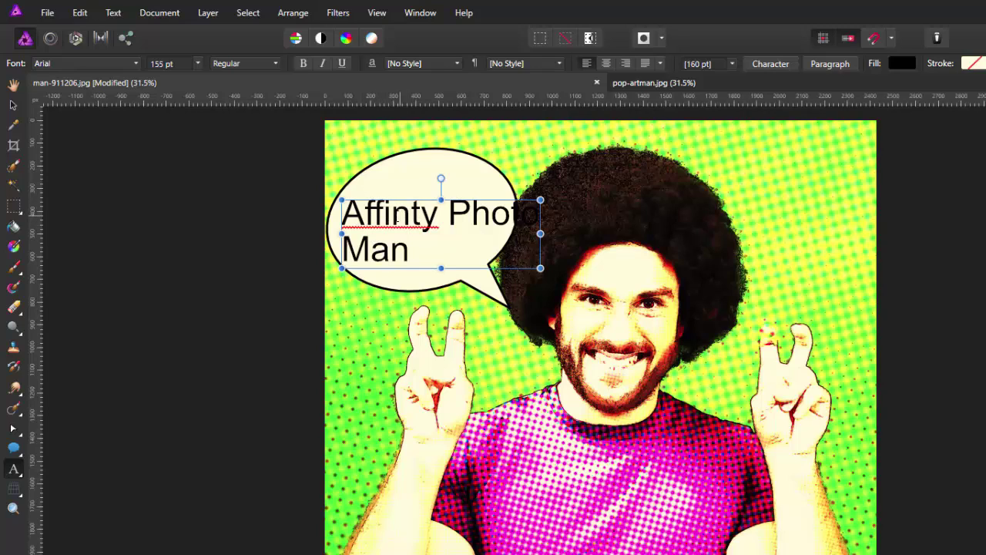
click(409, 215)
text(i)
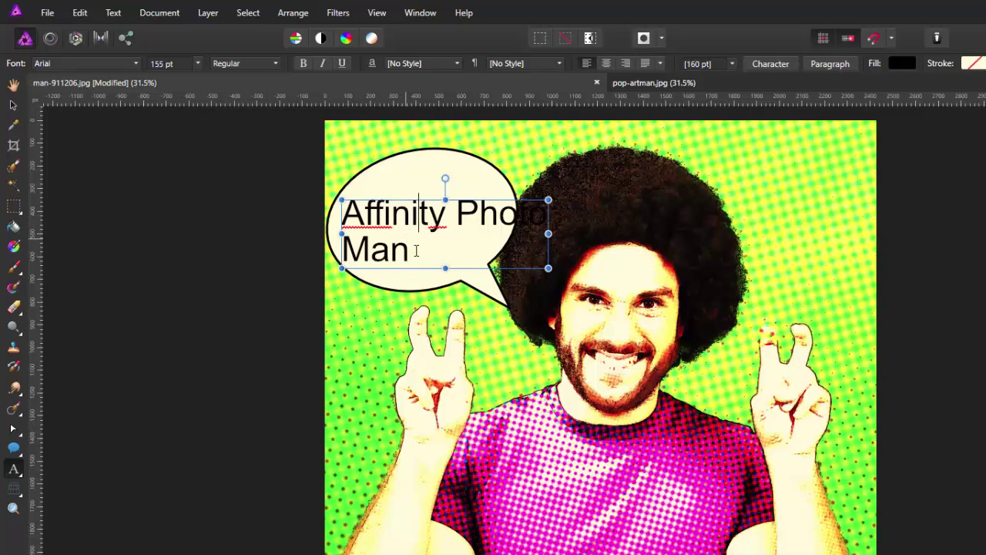
click(415, 256)
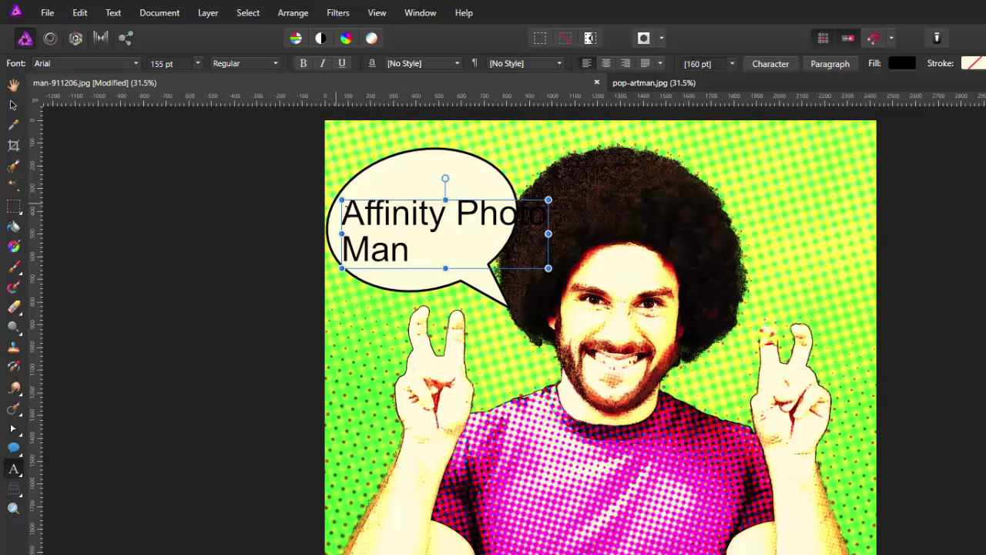
drag(413, 255, 352, 215)
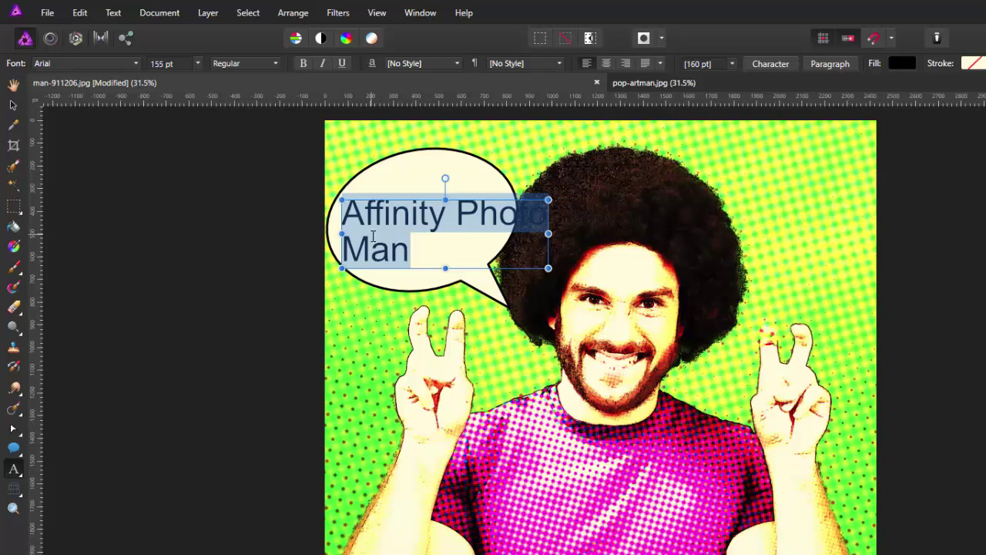
click(606, 65)
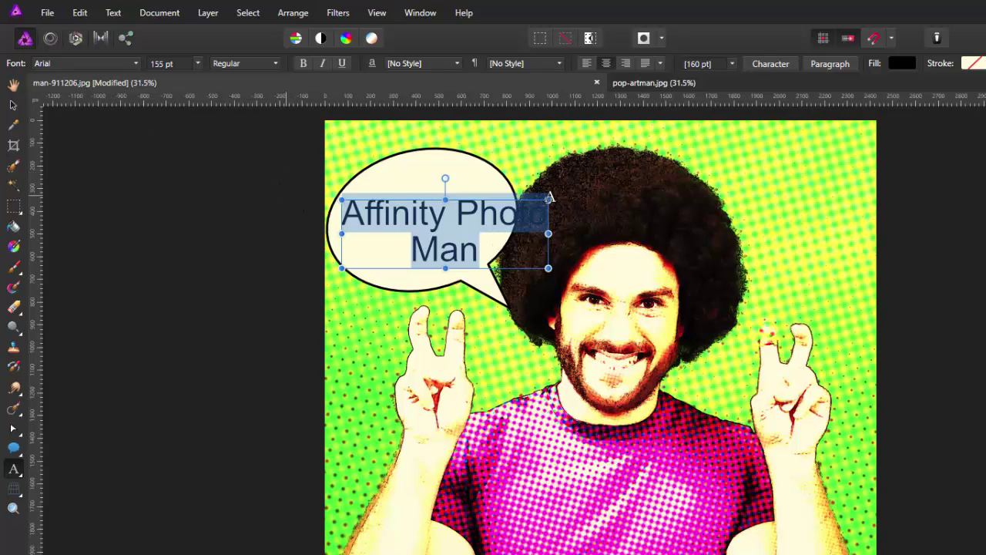
Scale the bubble text down to about 122.7 pt so it fits inside, and rotate it counter-clockwise to follow the bubble's tilt
click(13, 107)
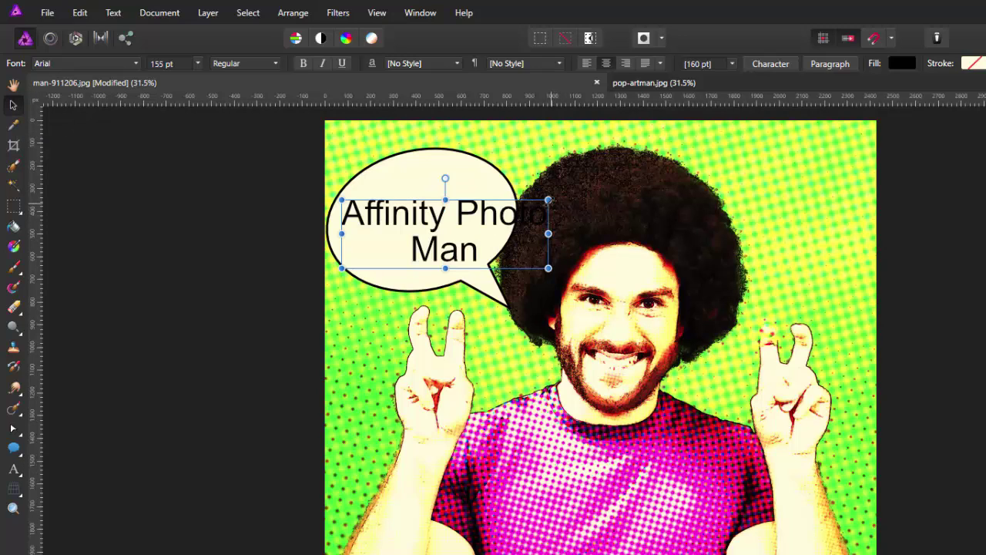
drag(548, 201, 507, 211)
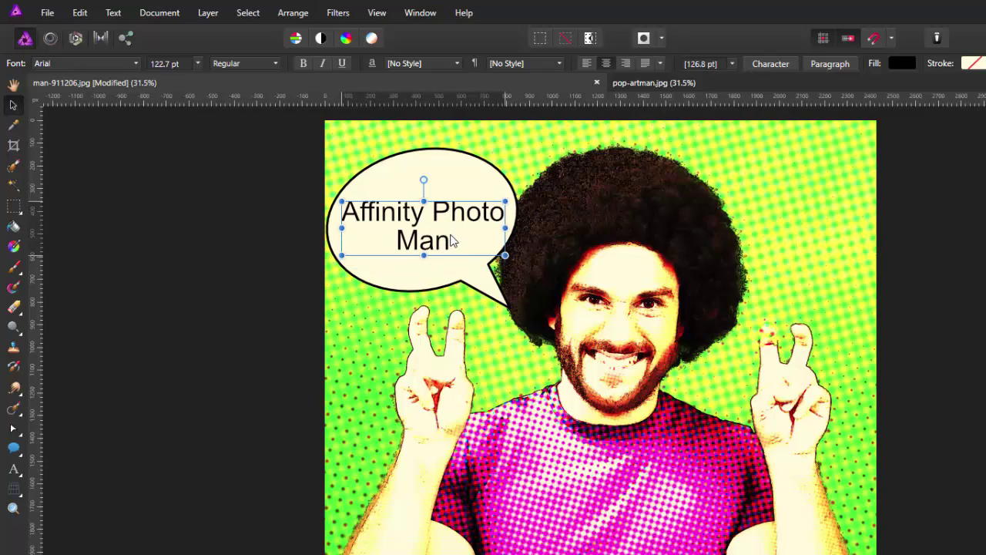
drag(453, 241, 452, 237)
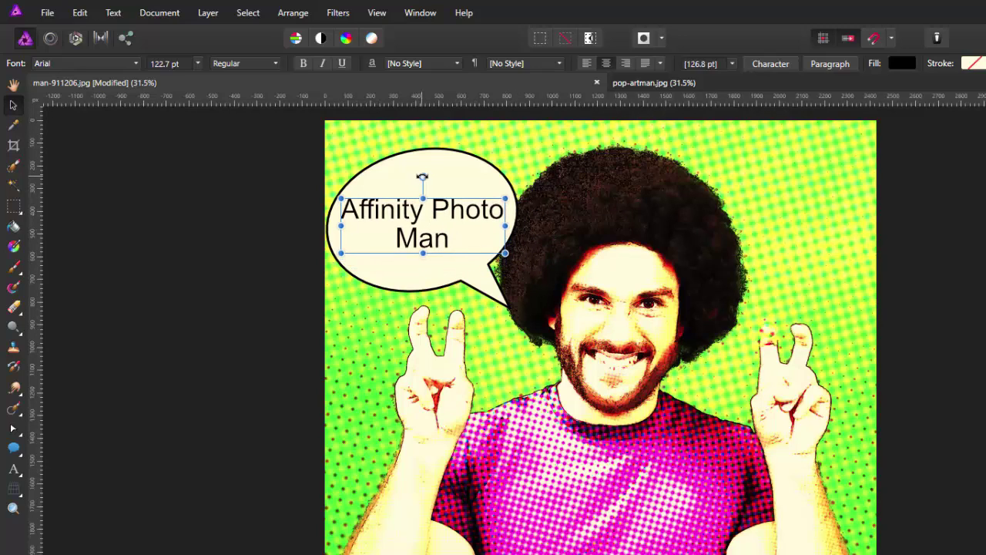
drag(422, 177, 406, 177)
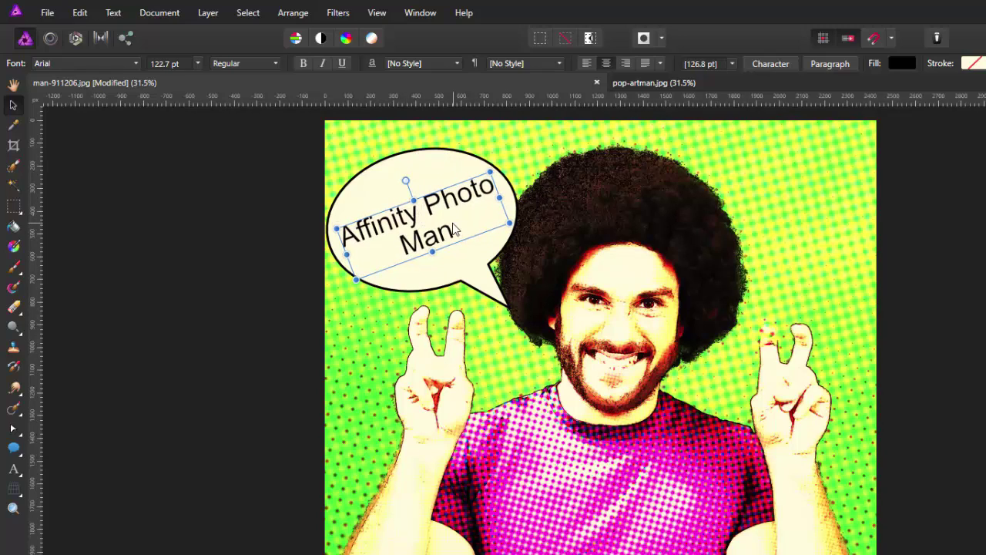
Change the font of all the speech bubble text to Chewy
click(14, 468)
key(ctrl+a)
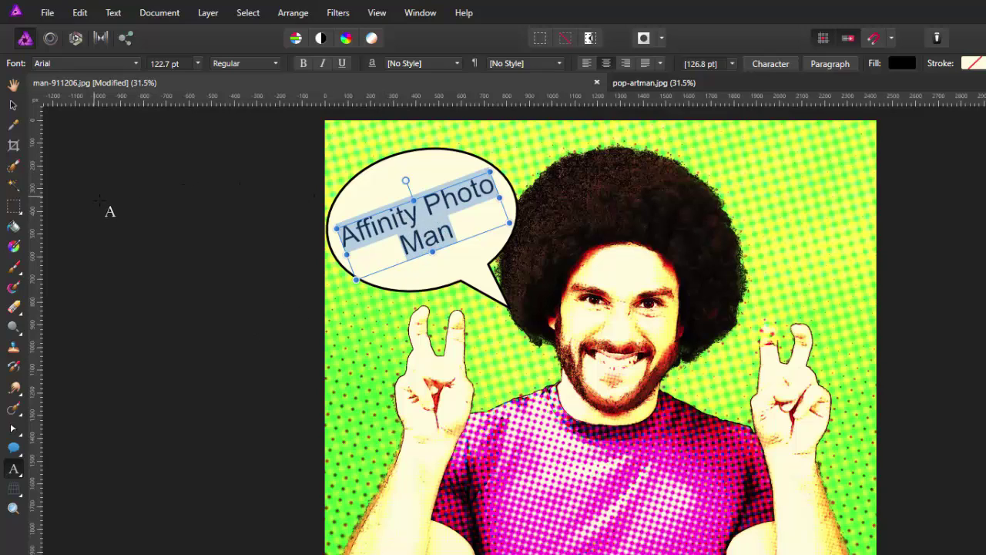
click(138, 64)
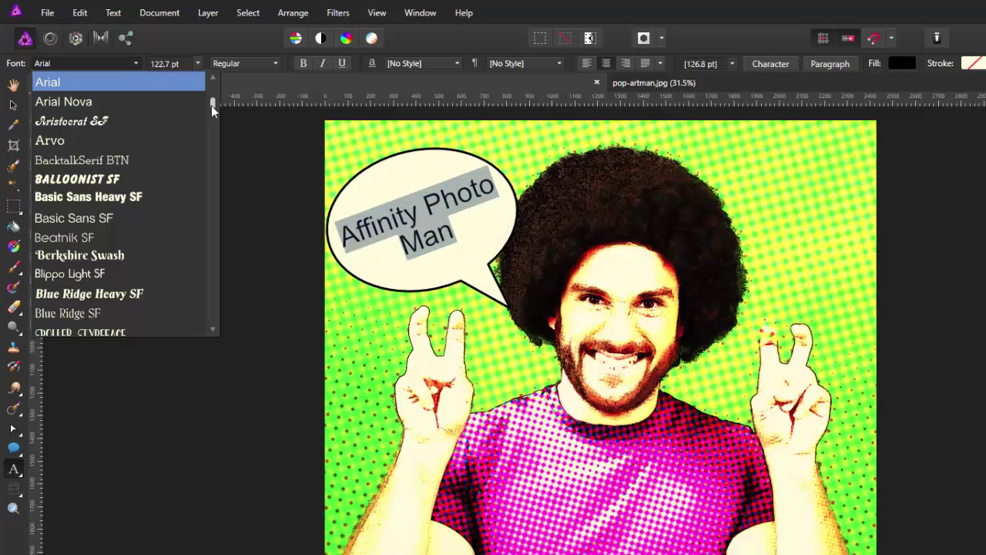
drag(213, 108, 215, 131)
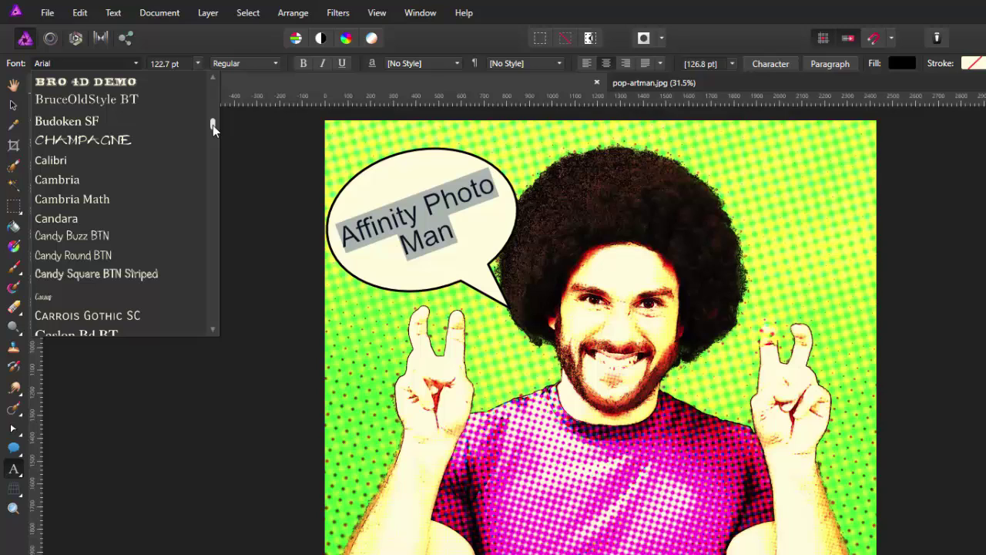
drag(213, 130, 216, 137)
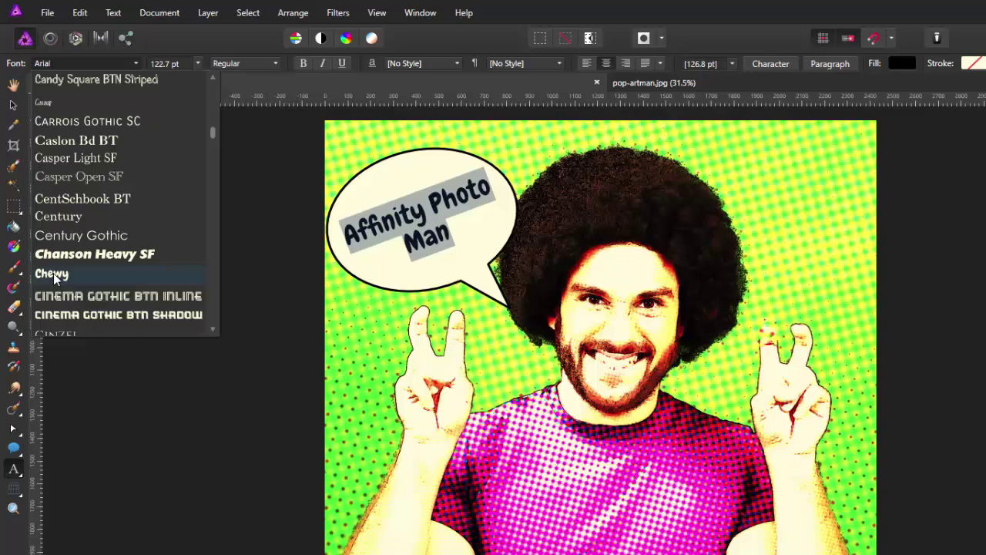
click(54, 275)
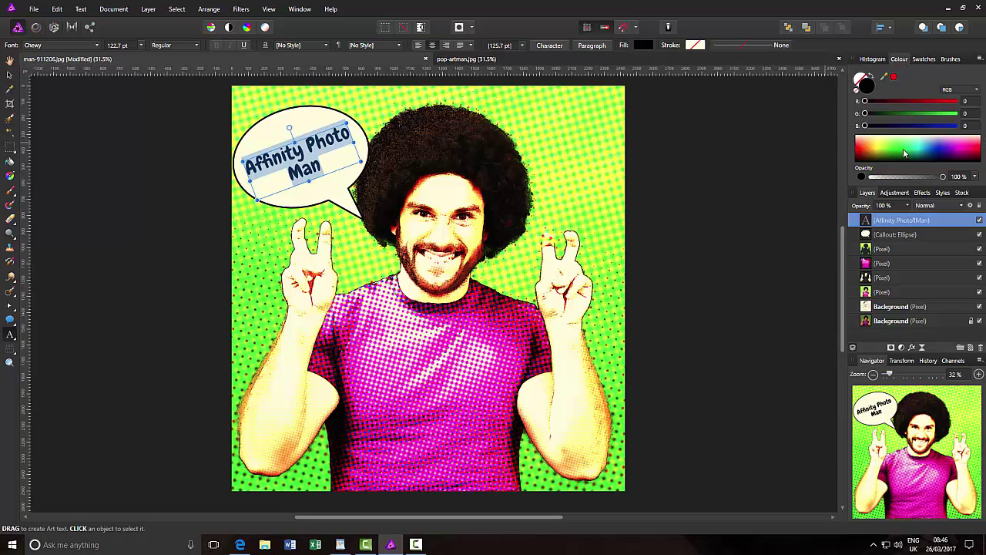
Colour the speech bubble text pinkish red with RGB values 255, 34, 88, and deselect it
click(973, 149)
click(977, 149)
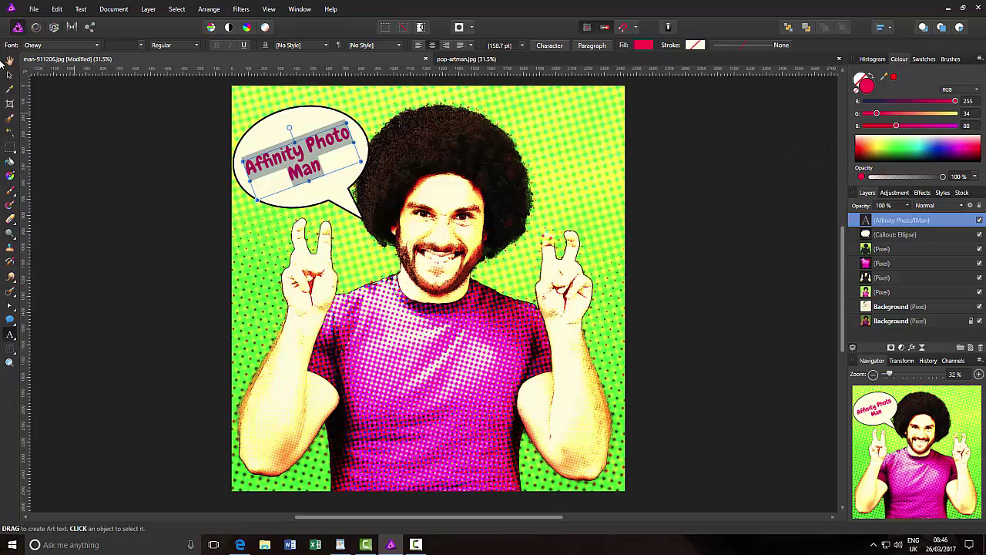
click(9, 60)
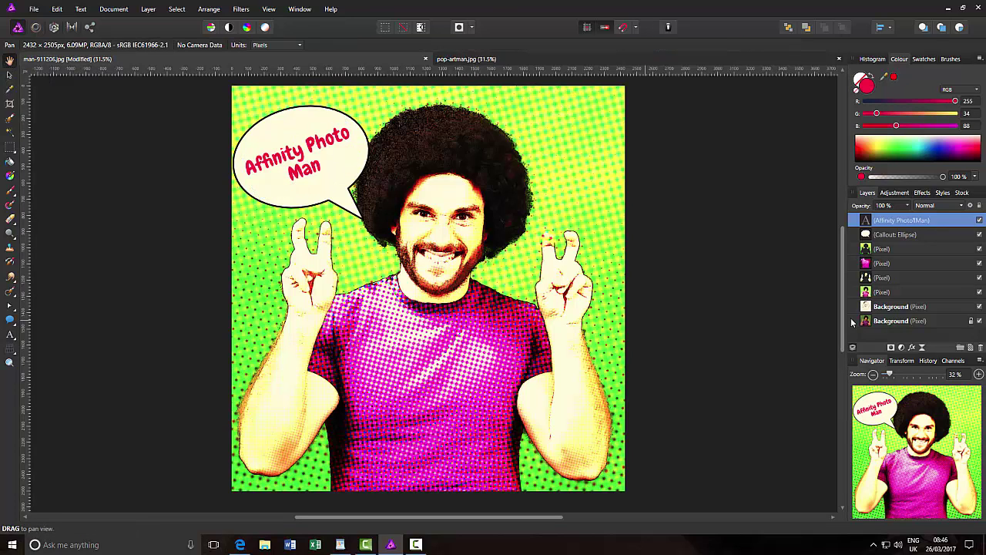